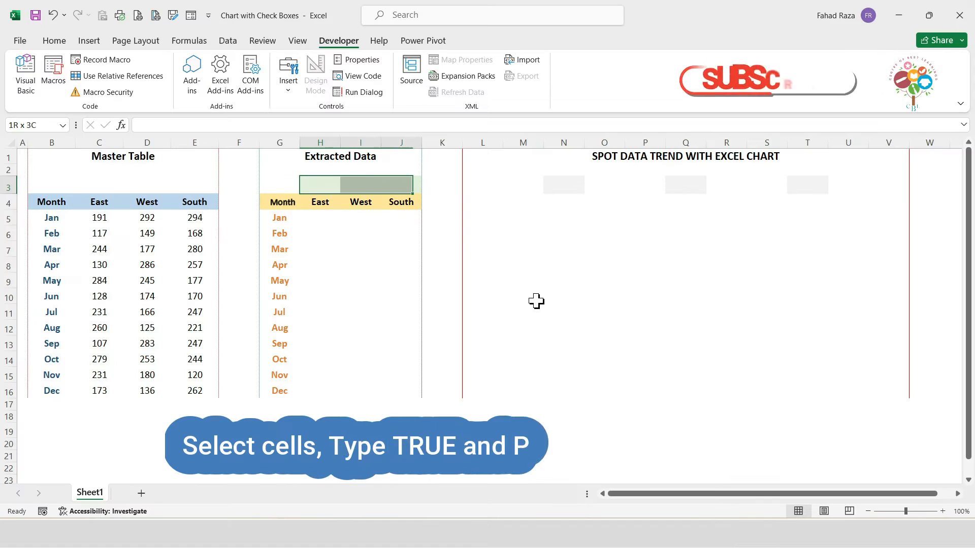
# - Fill the three criteria cells H3:J3 above East, West and South with =TRUE
pyautogui.write('=')
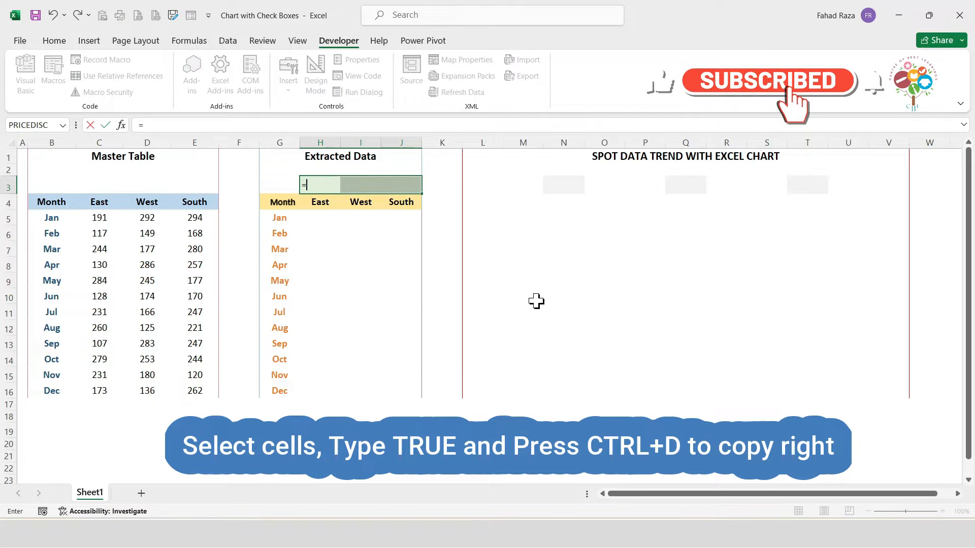
pyautogui.write('TRUE')
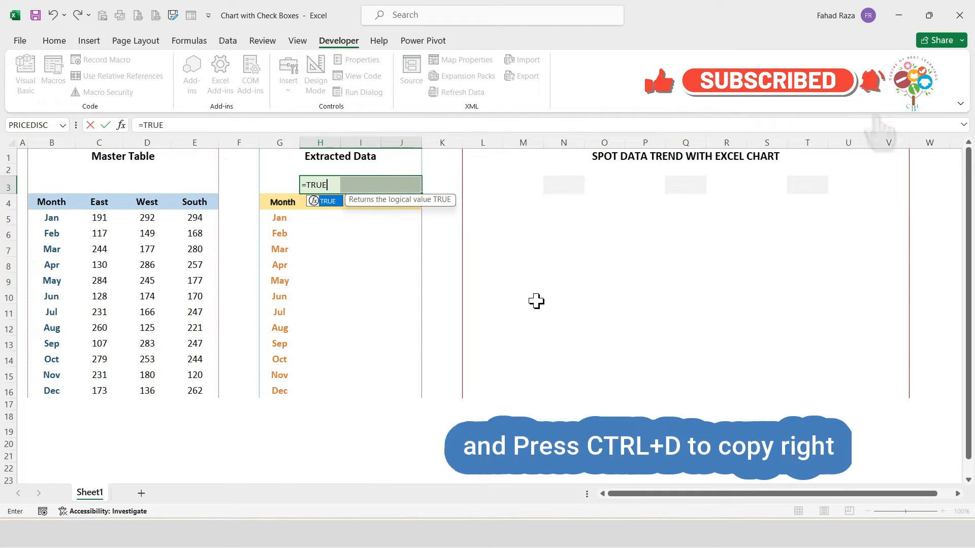
pyautogui.hotkey('ctrl', 'Return')
pyautogui.press('Down')
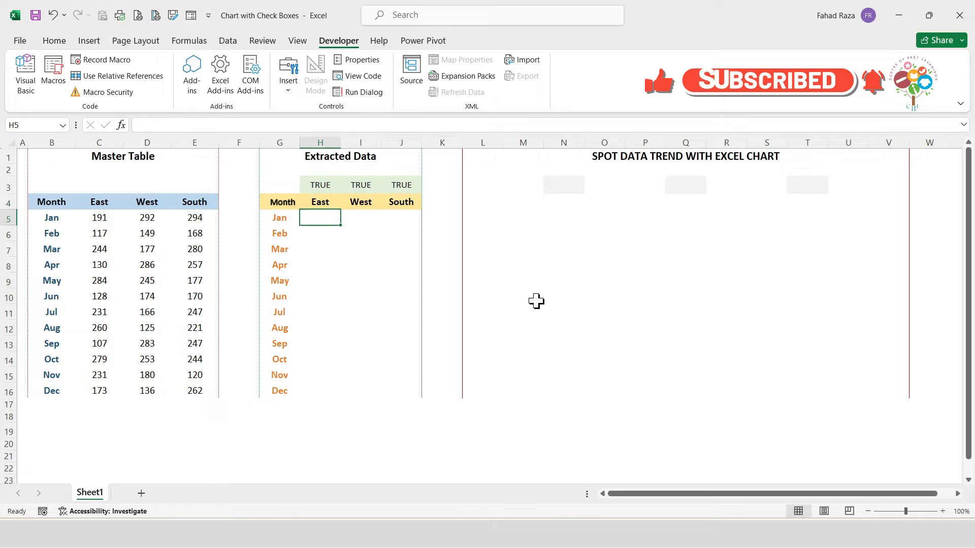
# - Write the formula =IF(H3=TRUE,C5,"") in H5 to pull January's East value from the Master Table
pyautogui.write('=I')
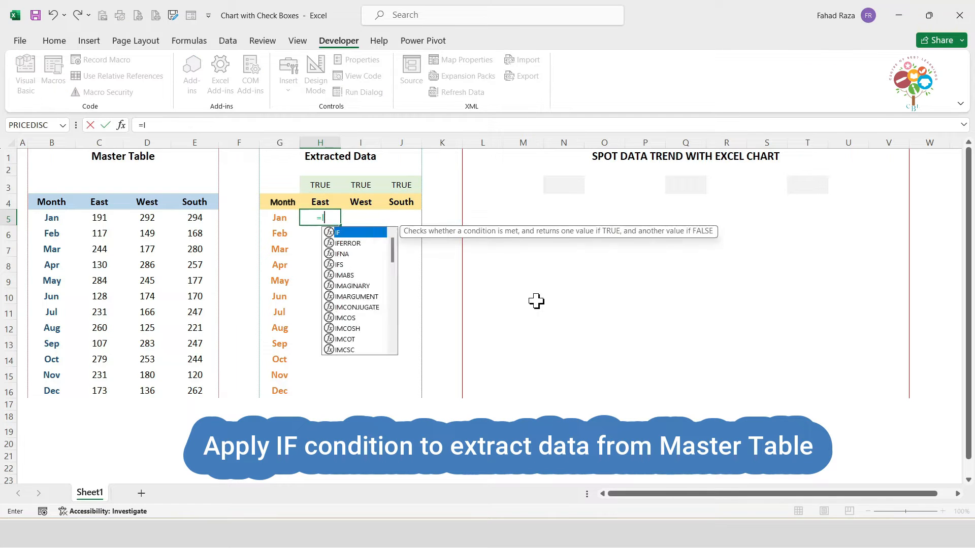
pyautogui.write('F(')
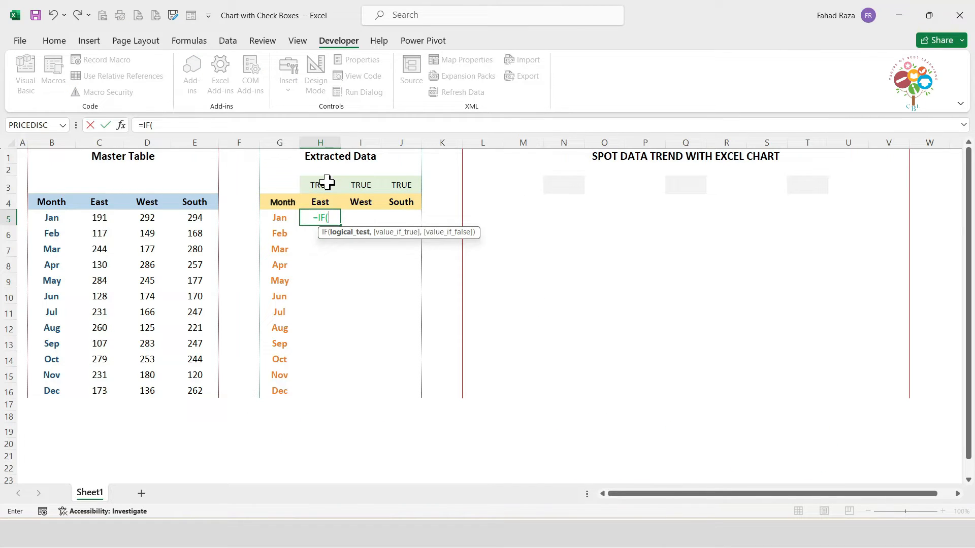
pyautogui.click(327, 183)
pyautogui.write(',')
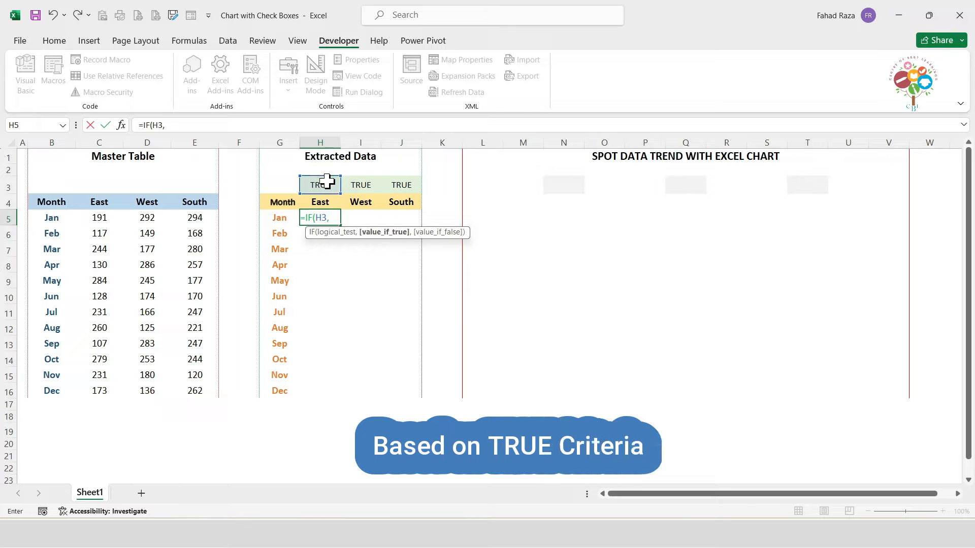
pyautogui.press('BackSpace')
pyautogui.write('=')
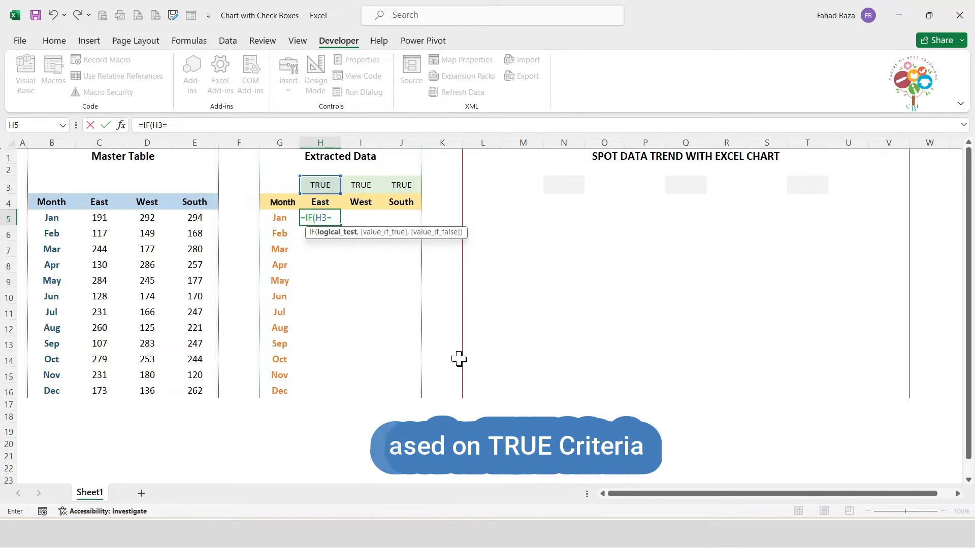
pyautogui.write('TRUE')
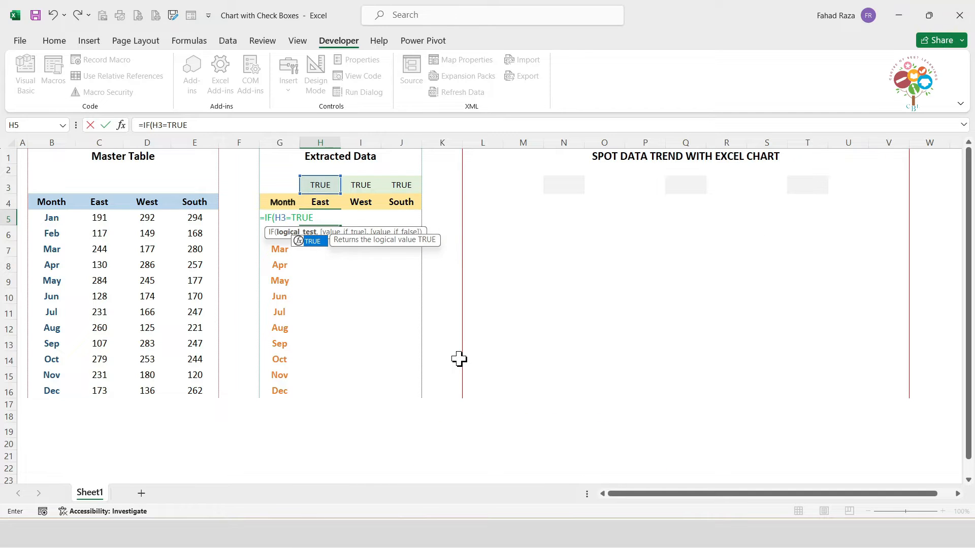
pyautogui.write(',')
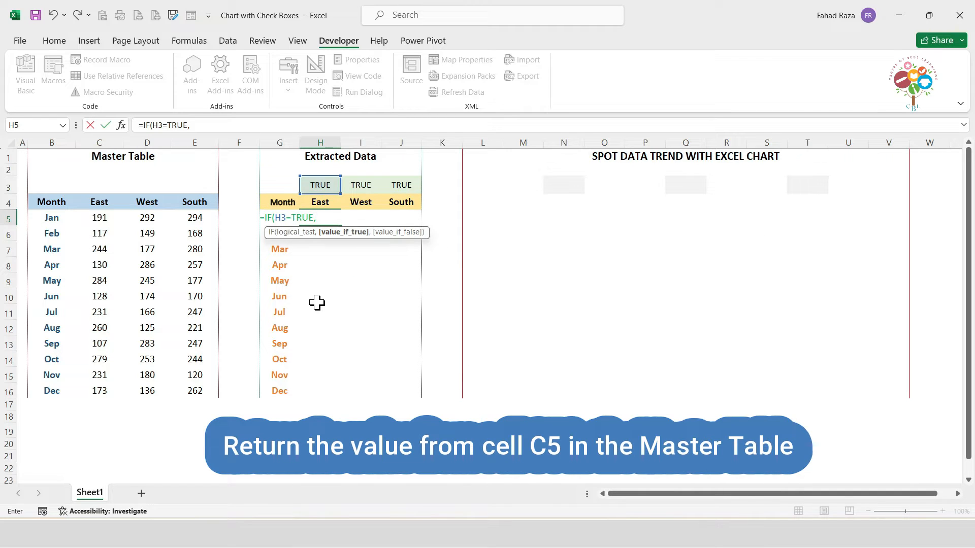
pyautogui.click(100, 217)
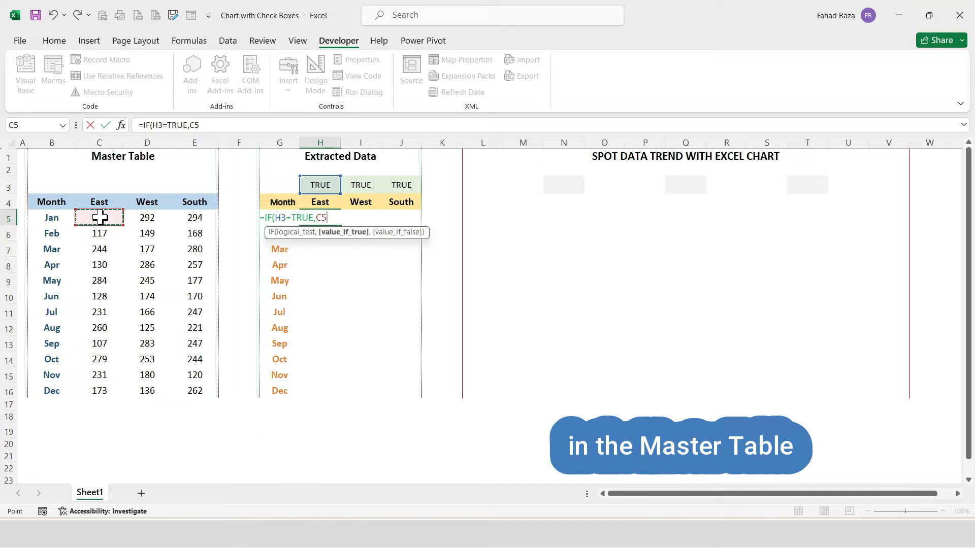
pyautogui.write(',')
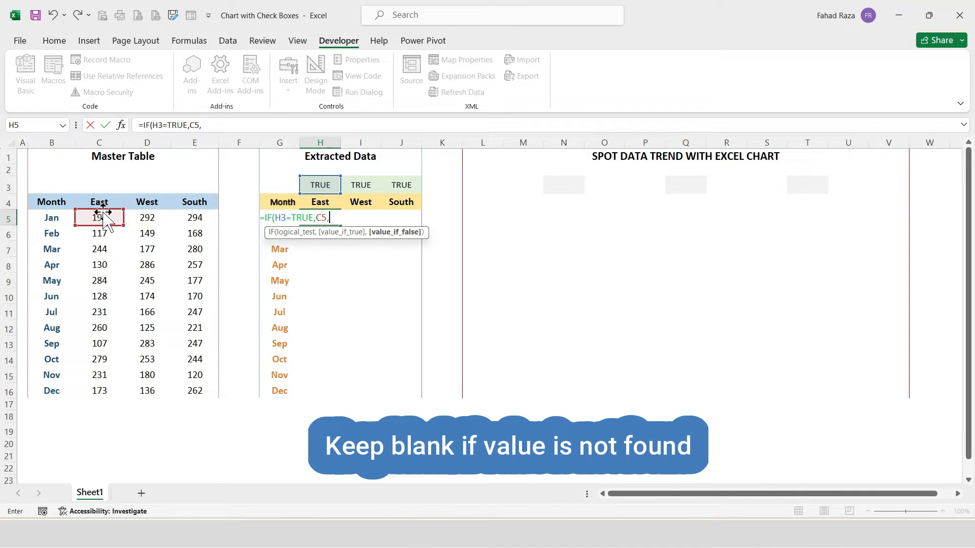
pyautogui.write('"")')
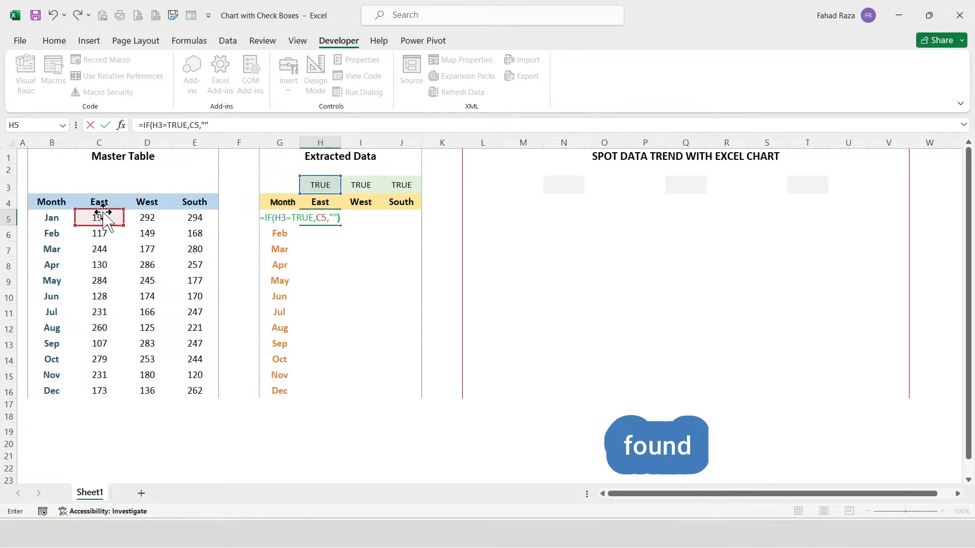
# - Lock the row of the criteria reference in the H5 formula as H$3 and commit the formula
pyautogui.click(281, 219)
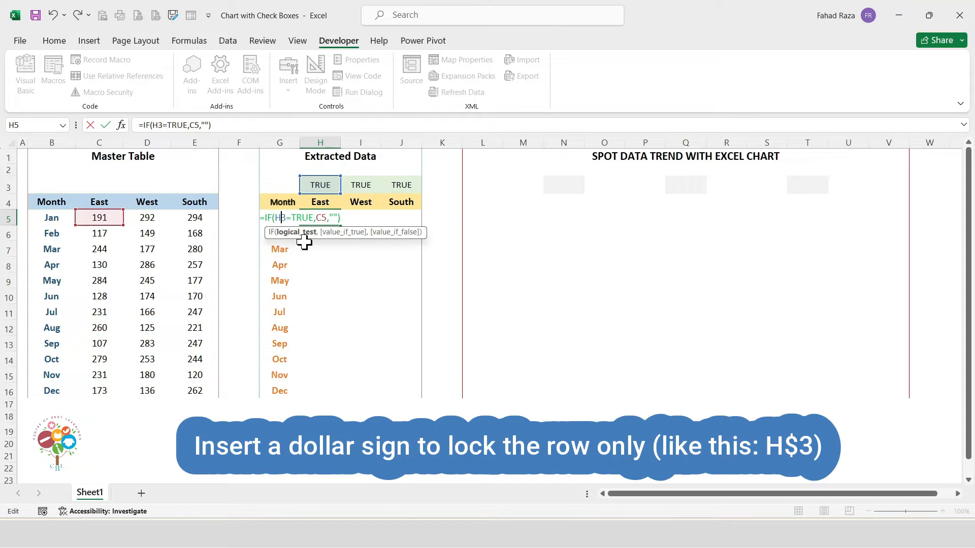
pyautogui.write('$')
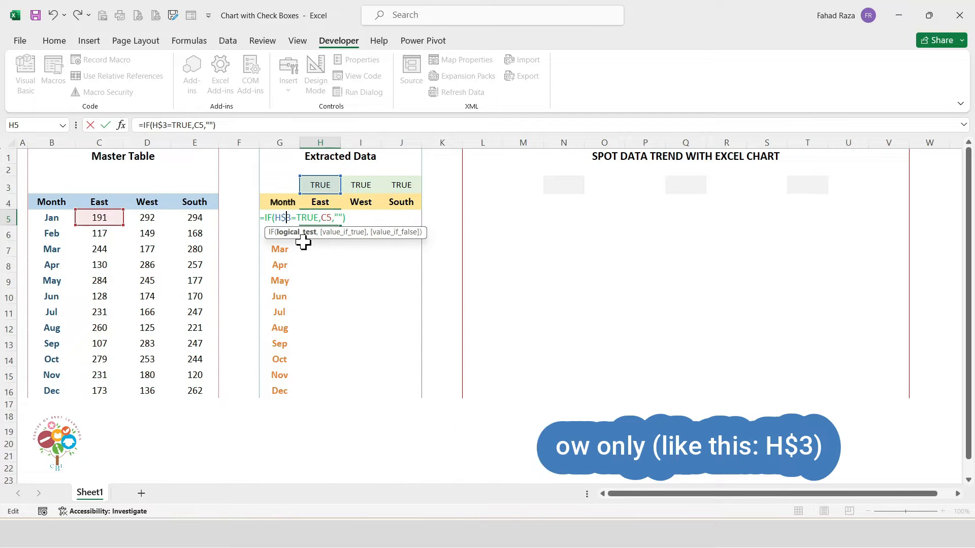
pyautogui.press('Return')
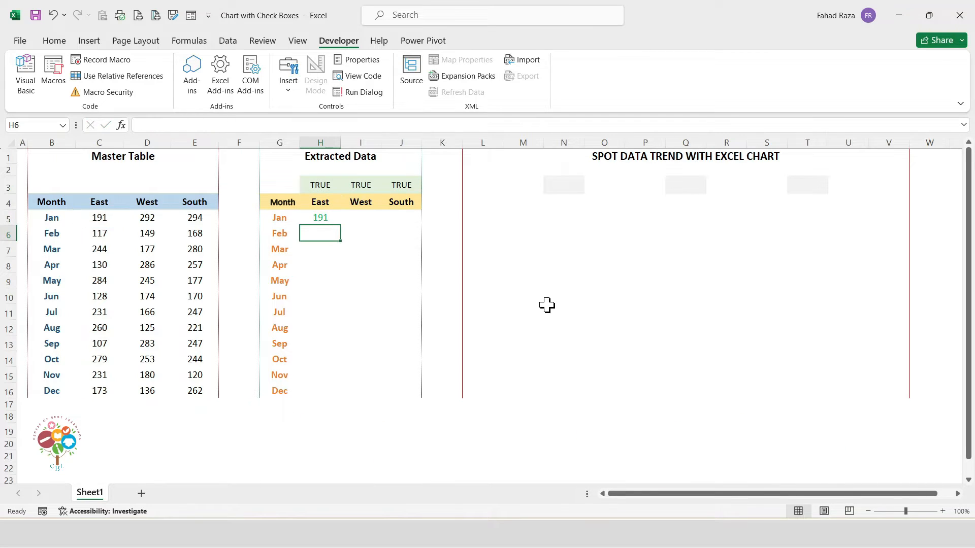
# - Fill the H5 formula across and down the Extracted Data table through J16
pyautogui.press('Up')
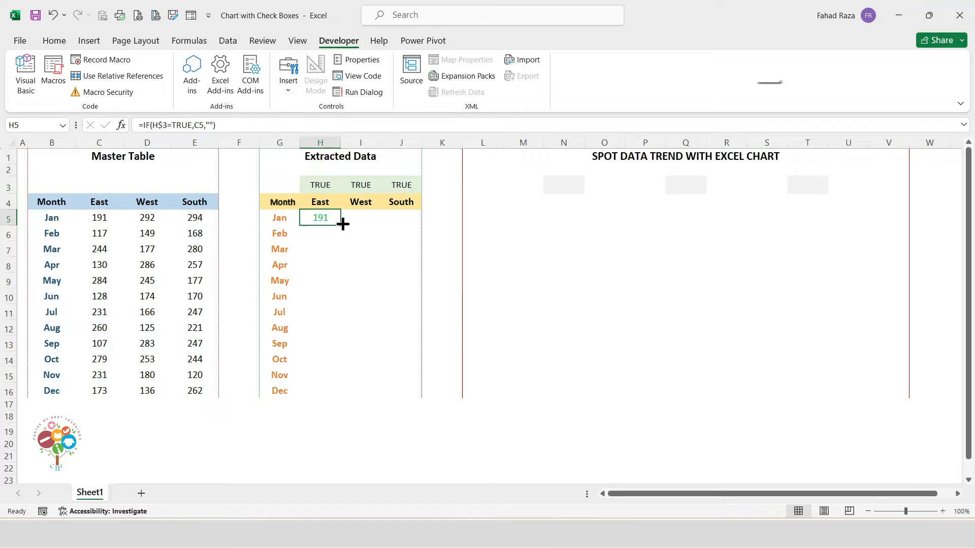
pyautogui.moveTo(341, 224); pyautogui.dragTo(414, 401)
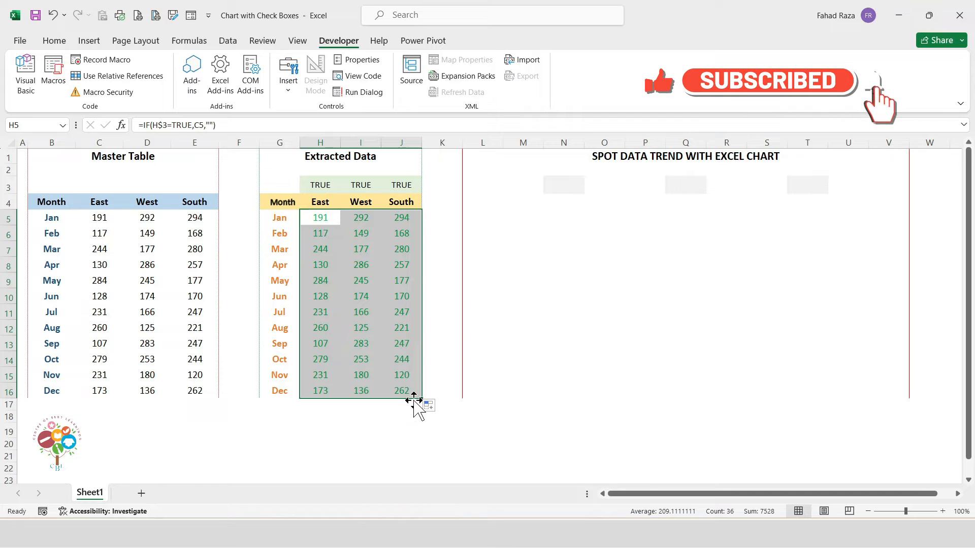
pyautogui.click(409, 395)
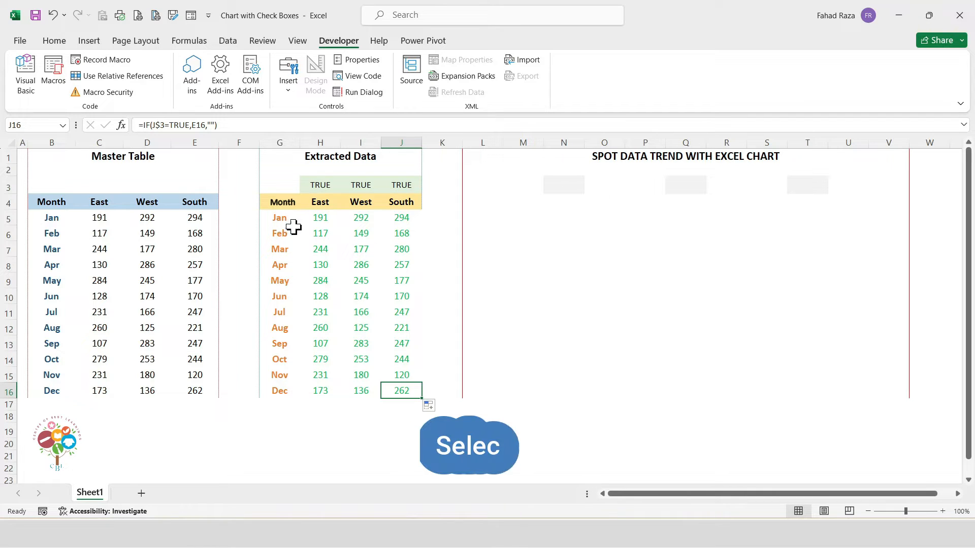
# - Insert a clustered column chart by month from G4:J16 and fit it beneath the SPOT DATA TREND WITH EXCEL CHART heading, spanning rows 4 to 16
pyautogui.moveTo(282, 202); pyautogui.dragTo(385, 386)
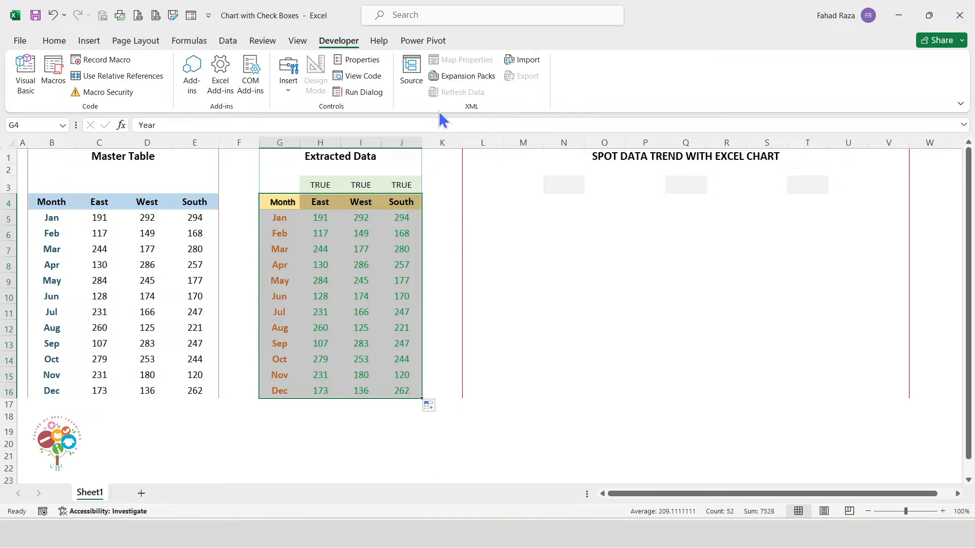
pyautogui.click(88, 40)
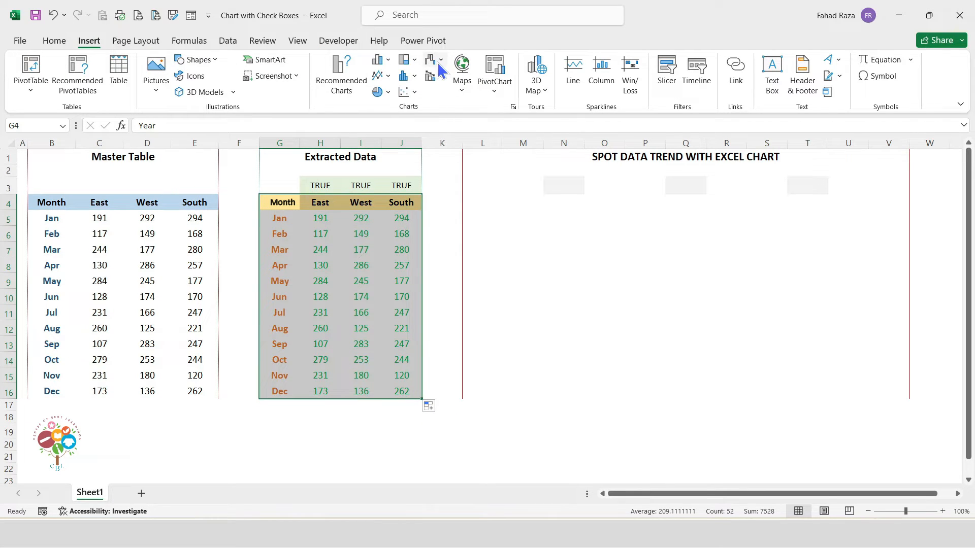
pyautogui.click(514, 106)
pyautogui.click(384, 100)
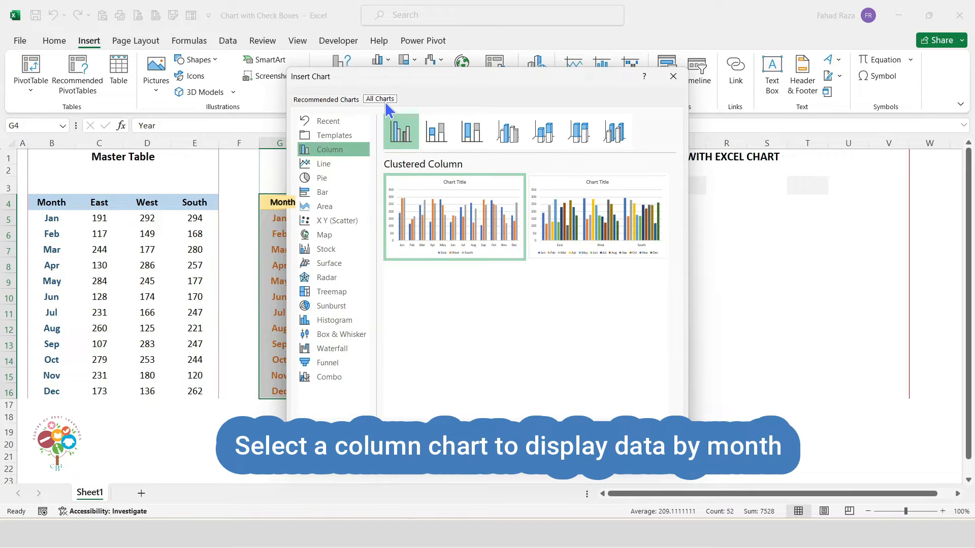
pyautogui.moveTo(441, 230)
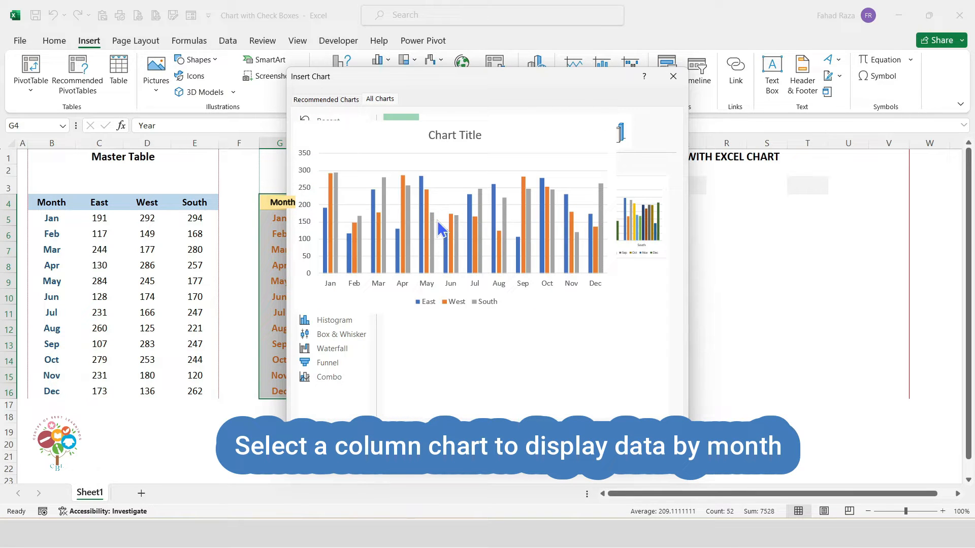
pyautogui.press('Return')
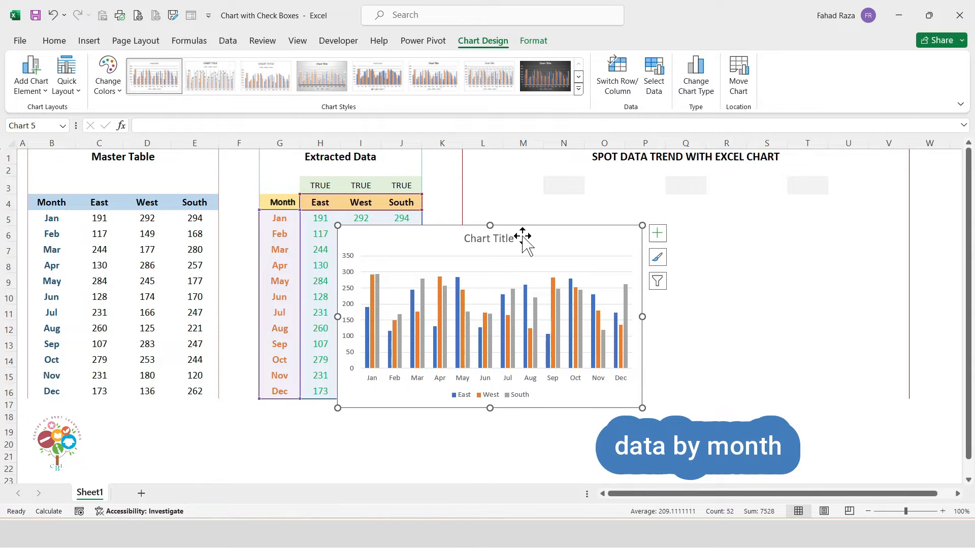
pyautogui.moveTo(523, 239); pyautogui.dragTo(664, 203)
pyautogui.moveTo(783, 385); pyautogui.dragTo(900, 398)
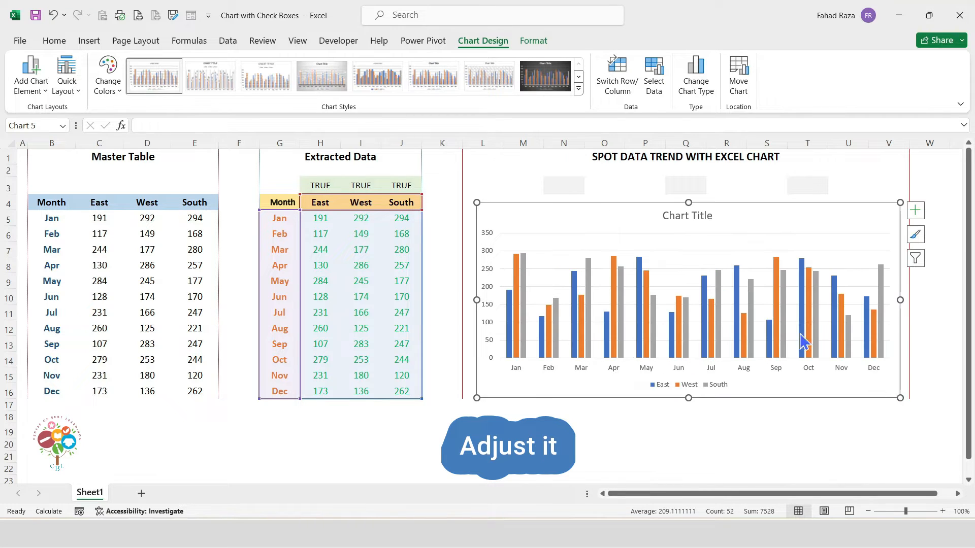
# - Replace the chart's placeholder title with "Sales Analysis"
pyautogui.click(680, 219)
pyautogui.doubleClick(680, 218)
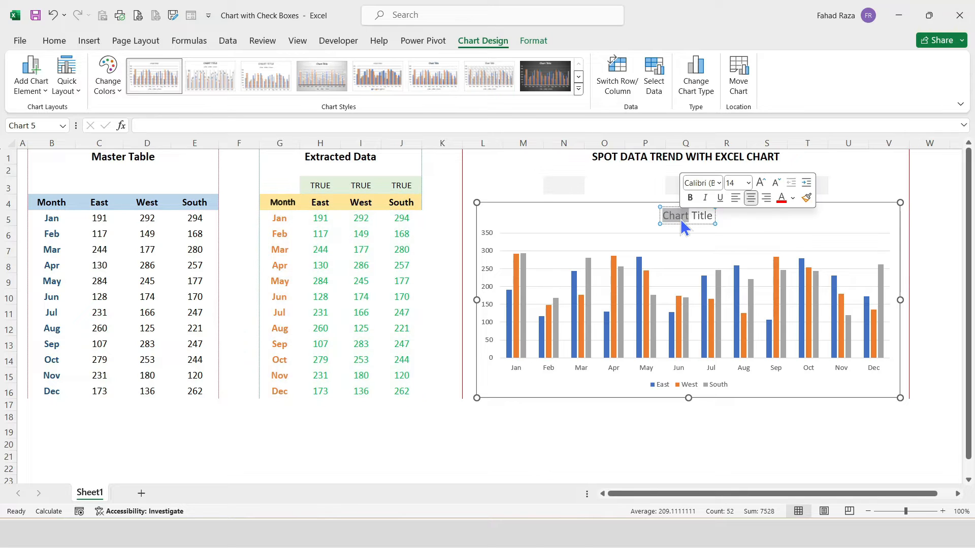
pyautogui.hotkey('shift', 'Right')
pyautogui.hotkey('shift', 'Right')
pyautogui.hotkey('shift', 'Right')
pyautogui.hotkey('shift', 'Right')
pyautogui.hotkey('shift', 'Right')
pyautogui.hotkey('shift', 'Right')
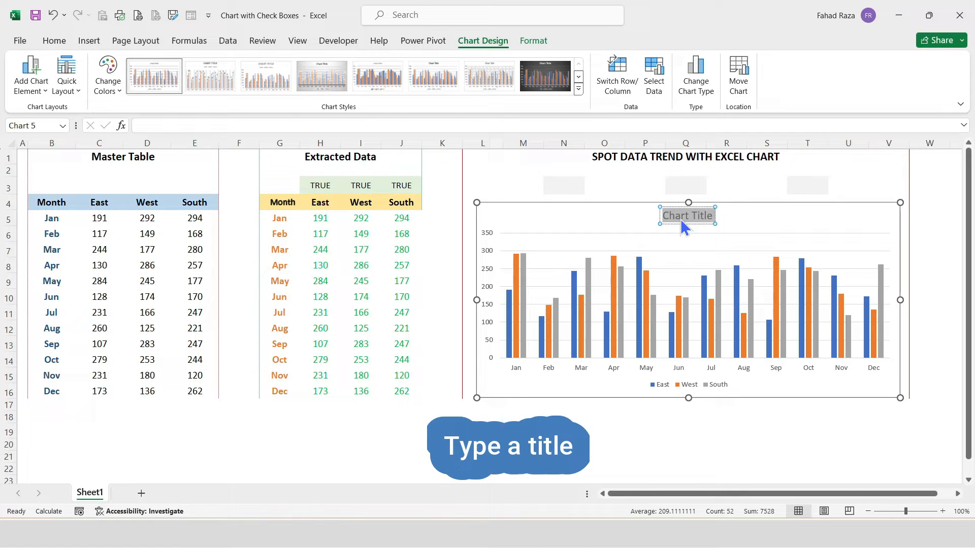
pyautogui.write('Tale')
pyautogui.write('s')
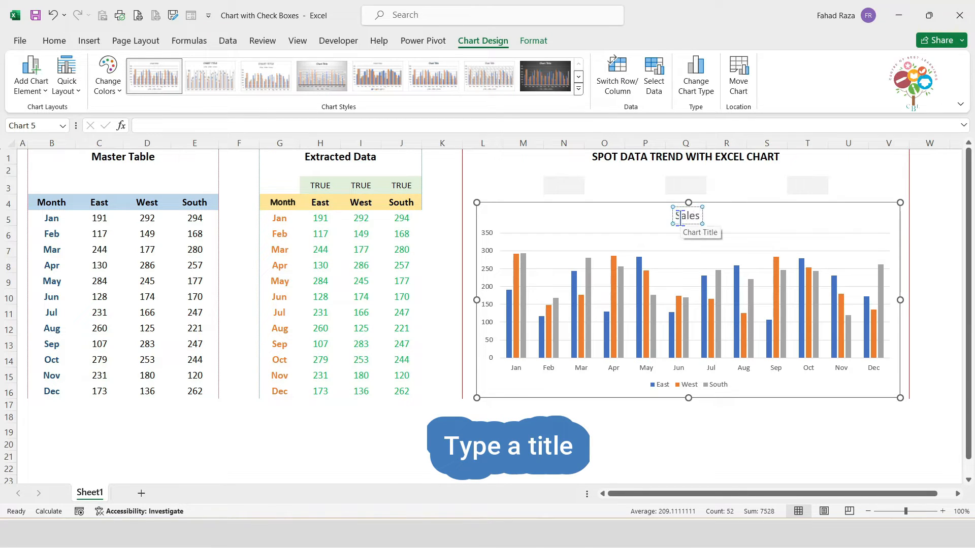
pyautogui.write(' Analysis')
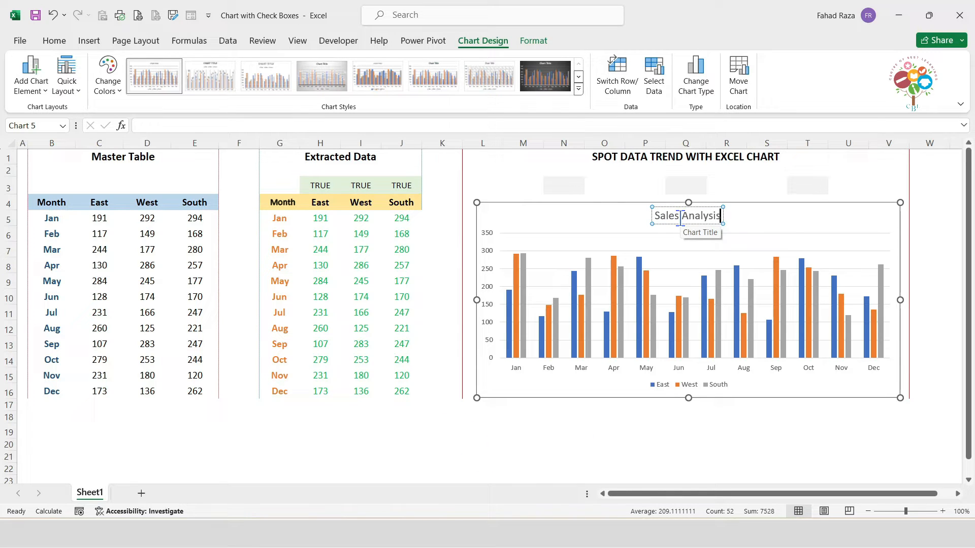
pyautogui.click(790, 222)
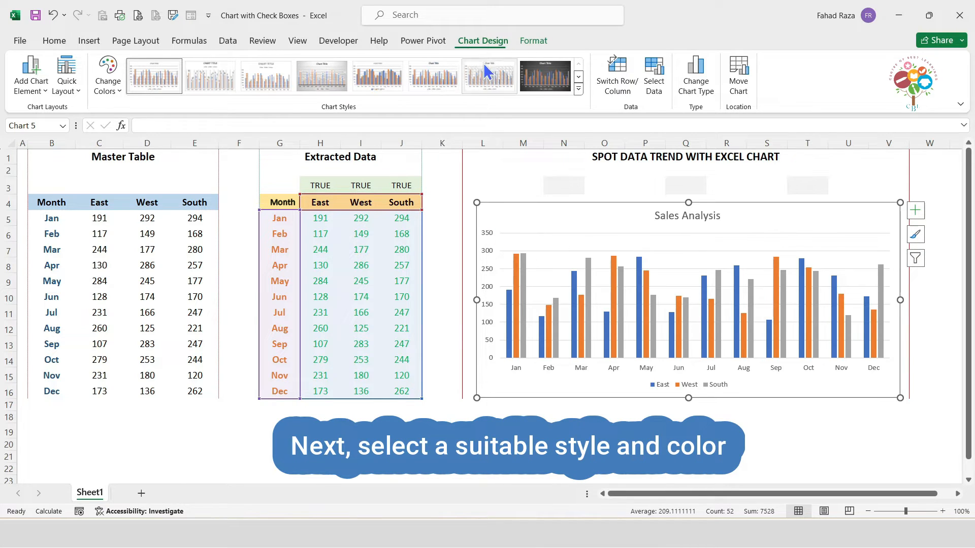
# - Apply chart Style 13 and the second Colorful palette, with blue, gray and light blue, to the chart
pyautogui.click(578, 76)
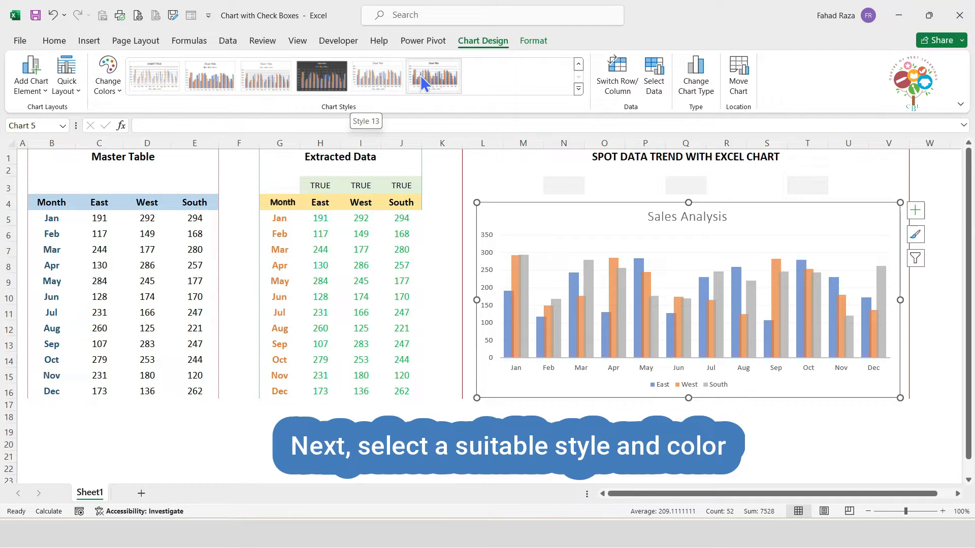
pyautogui.click(393, 82)
pyautogui.click(121, 88)
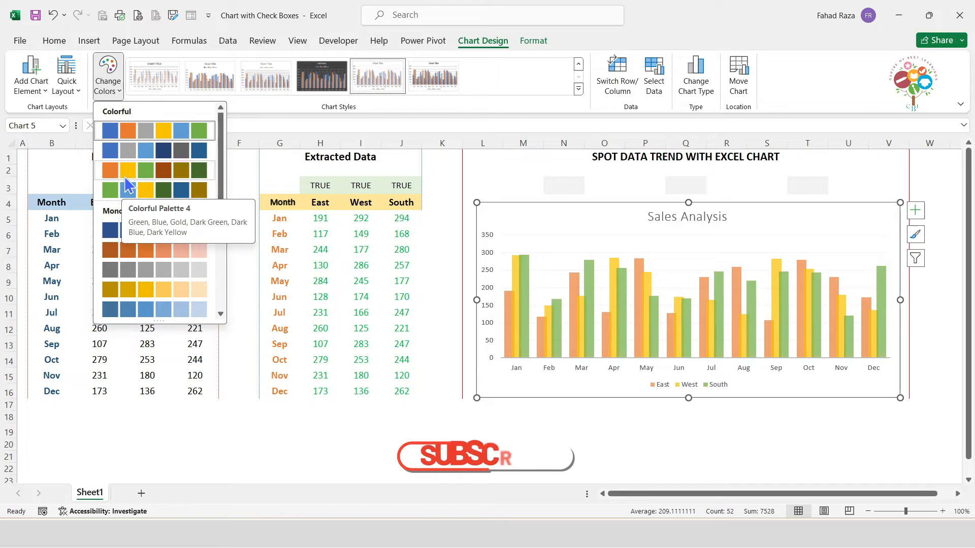
pyautogui.click(128, 149)
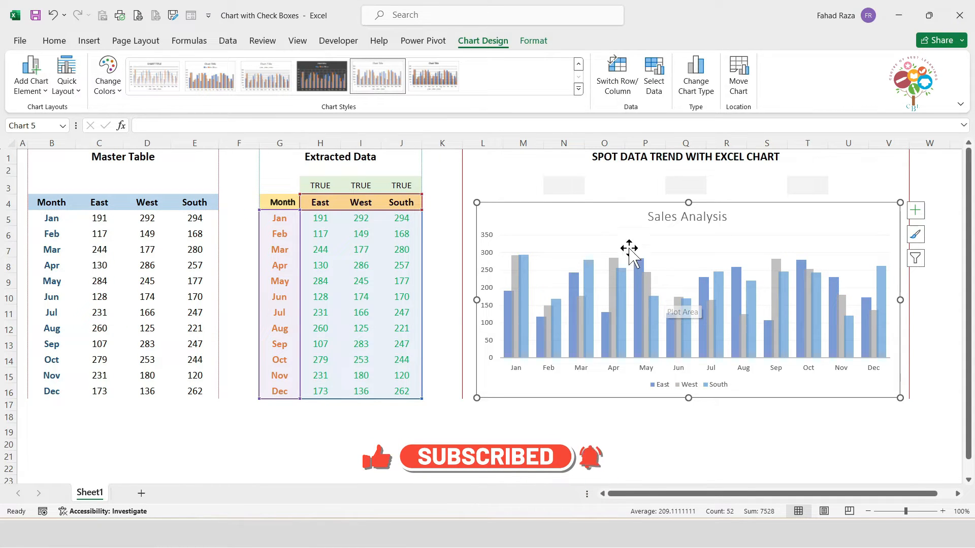
# - Make the "Sales Analysis" chart title bold
pyautogui.click(704, 220)
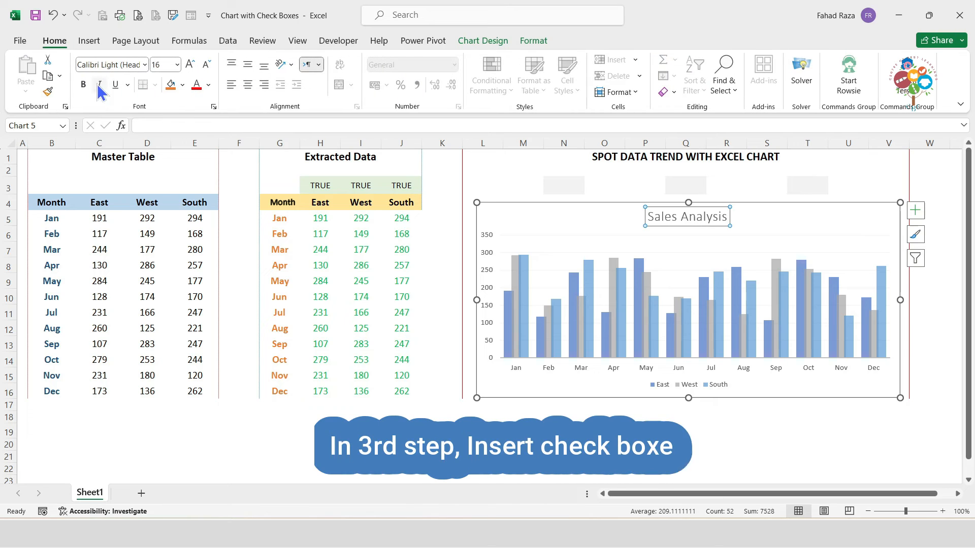
pyautogui.click(790, 225)
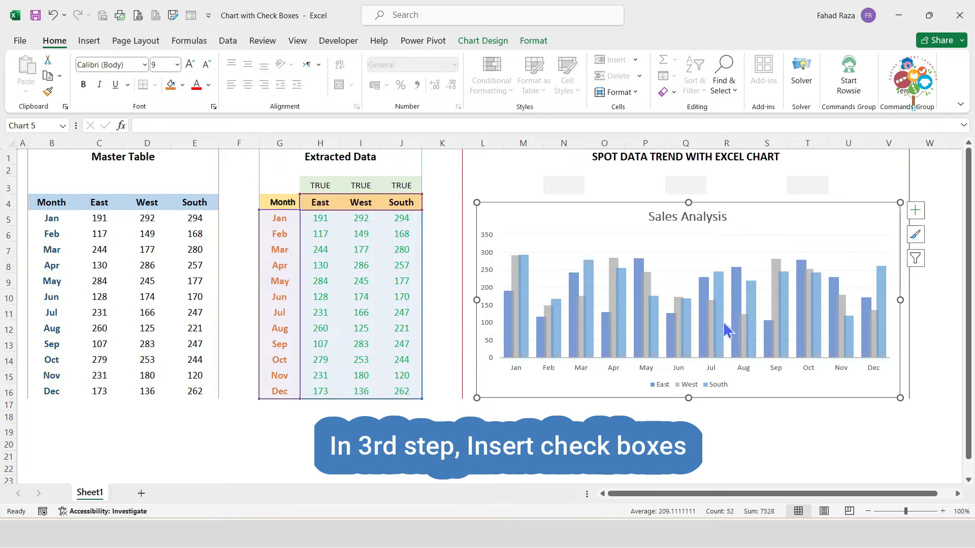
# - Insert a form-control check box in the shaded cell N3 above the chart and label it "East"
pyautogui.click(326, 42)
pyautogui.click(288, 81)
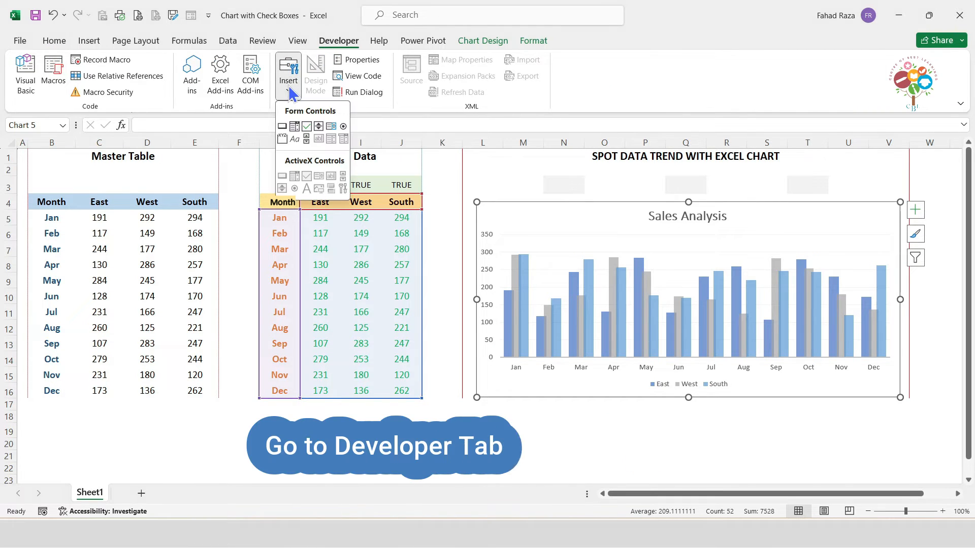
pyautogui.click(309, 127)
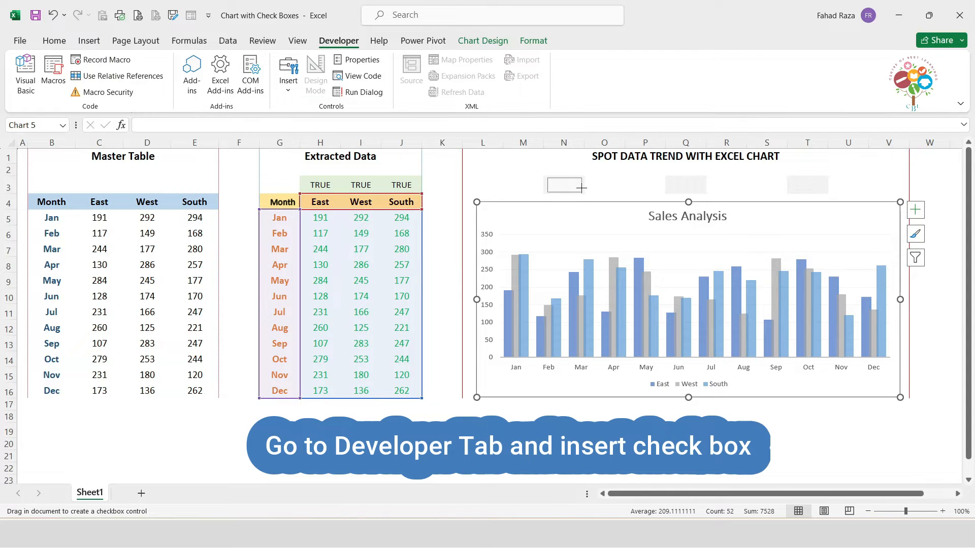
pyautogui.moveTo(581, 188); pyautogui.dragTo(583, 192)
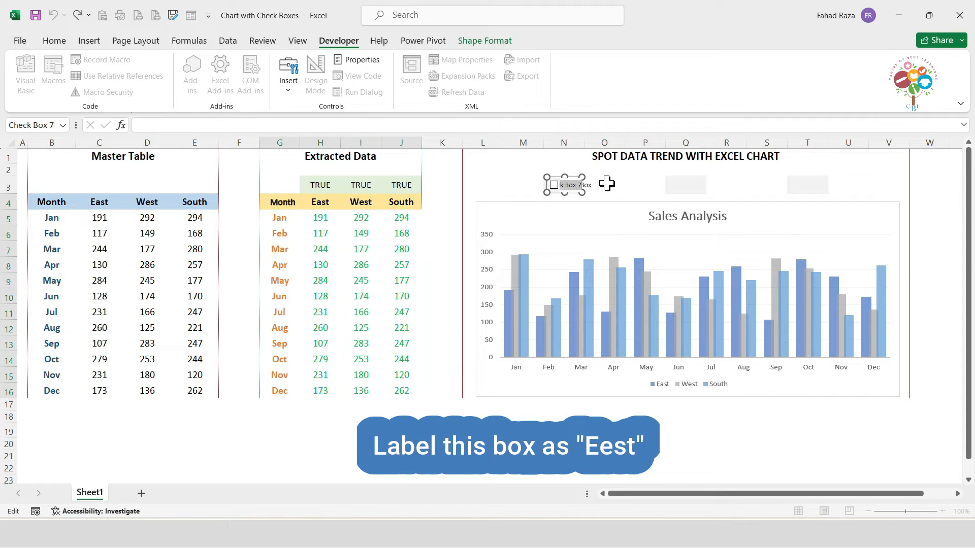
pyautogui.click(609, 184)
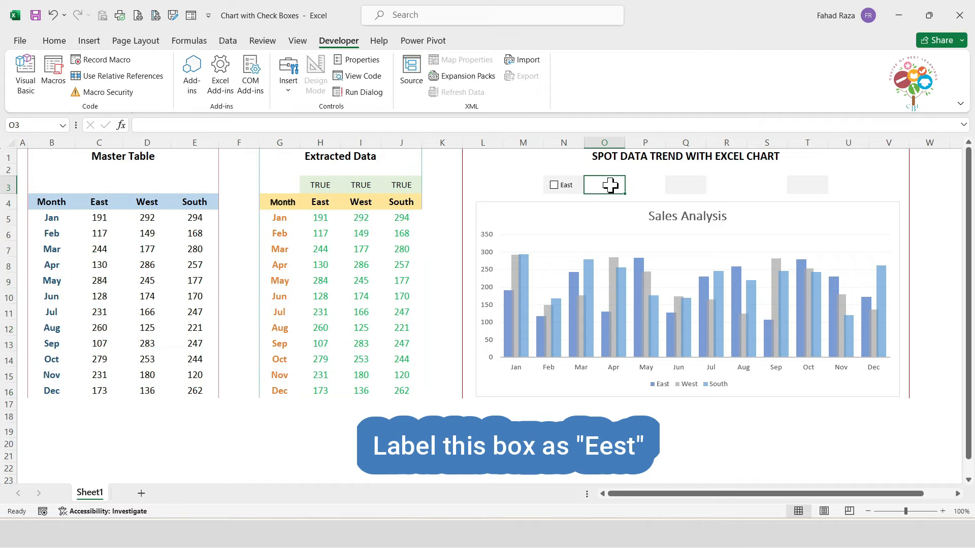
# - Duplicate the East check box twice and place the copies in the shaded cells T3 and Q3
pyautogui.rightClick(567, 187)
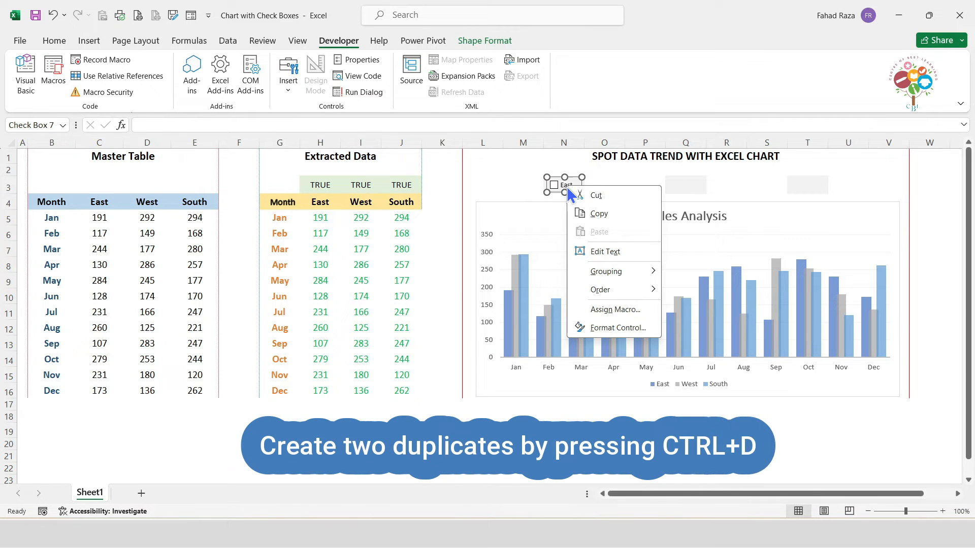
pyautogui.press('Escape')
pyautogui.hotkey('ctrl', 'd')
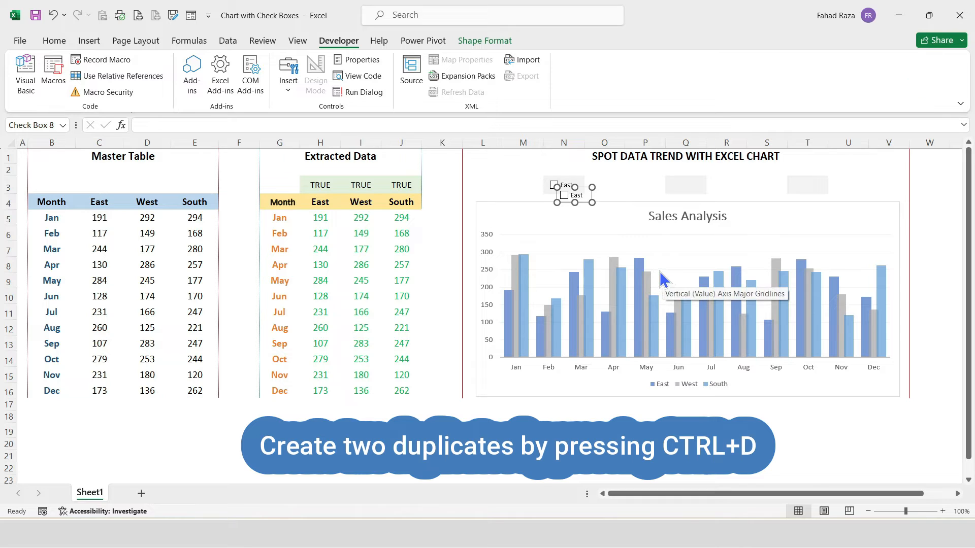
pyautogui.hotkey('ctrl', 'd')
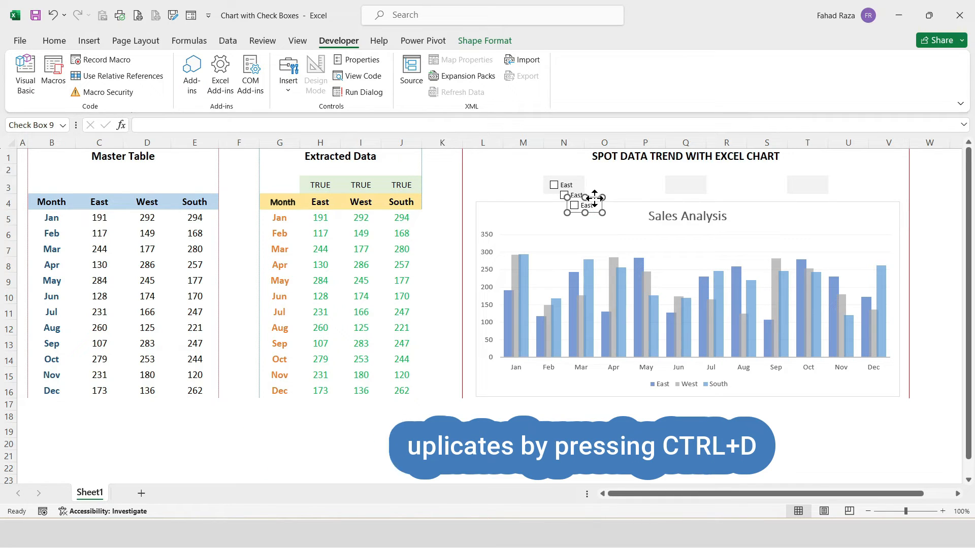
pyautogui.moveTo(581, 202); pyautogui.dragTo(821, 177)
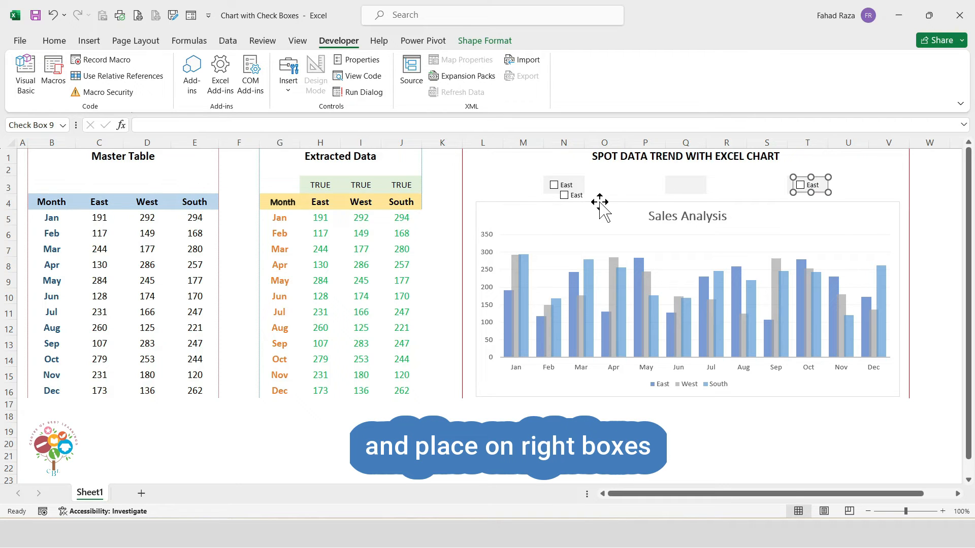
pyautogui.rightClick(581, 202)
pyautogui.press('Escape')
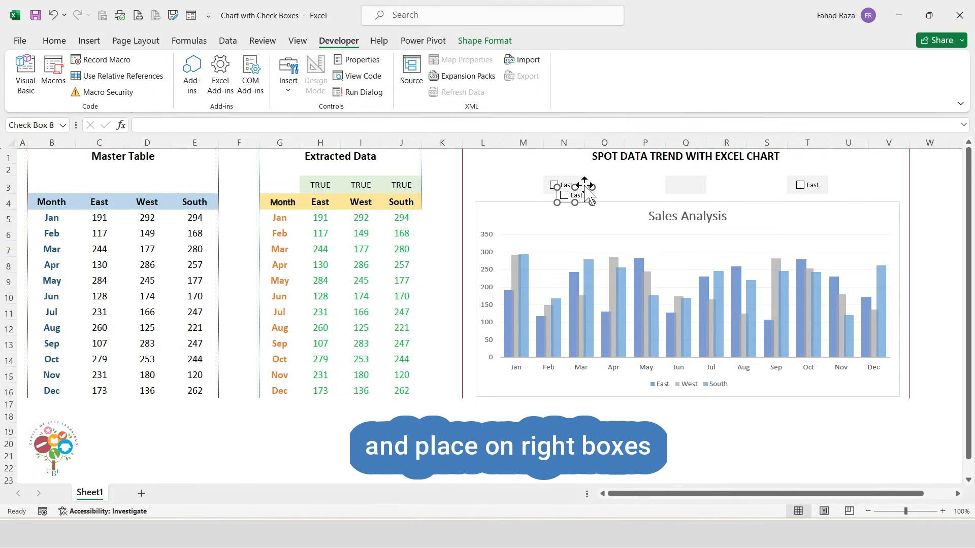
pyautogui.moveTo(619, 188); pyautogui.dragTo(700, 180)
# - Relabel the check box copy in Q3 as "West"
pyautogui.click(688, 184)
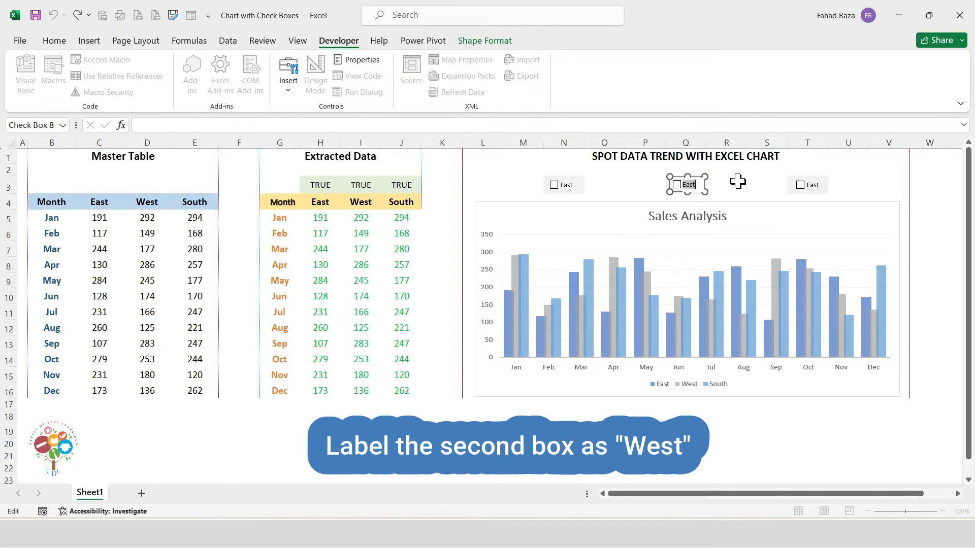
pyautogui.write('Wes')
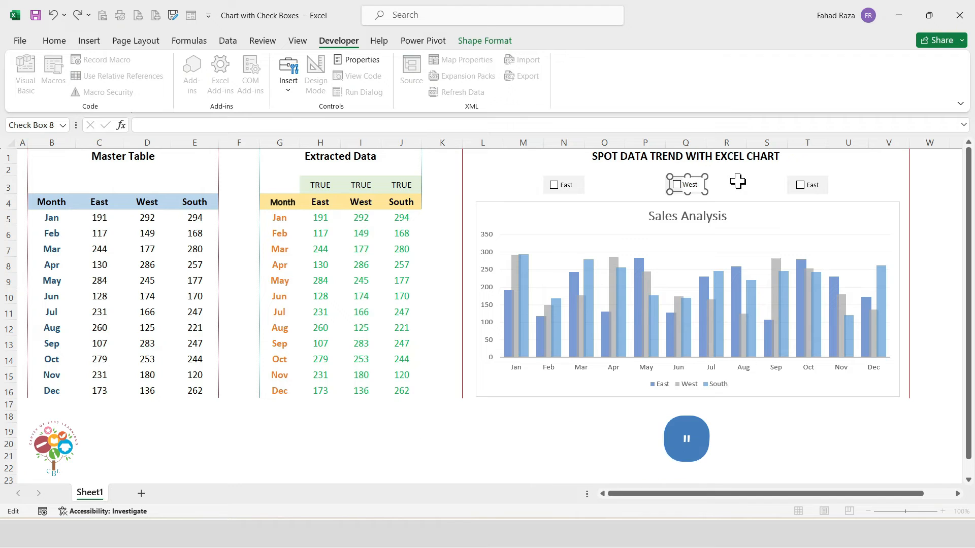
pyautogui.write('t')
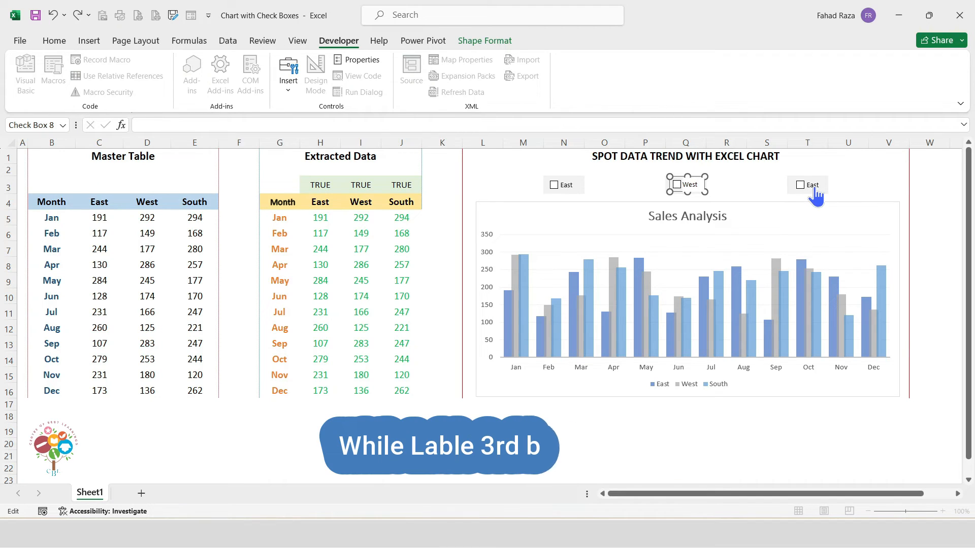
# - Relabel the check box copy in T3 as "South"
pyautogui.rightClick(816, 189)
pyautogui.click(811, 184)
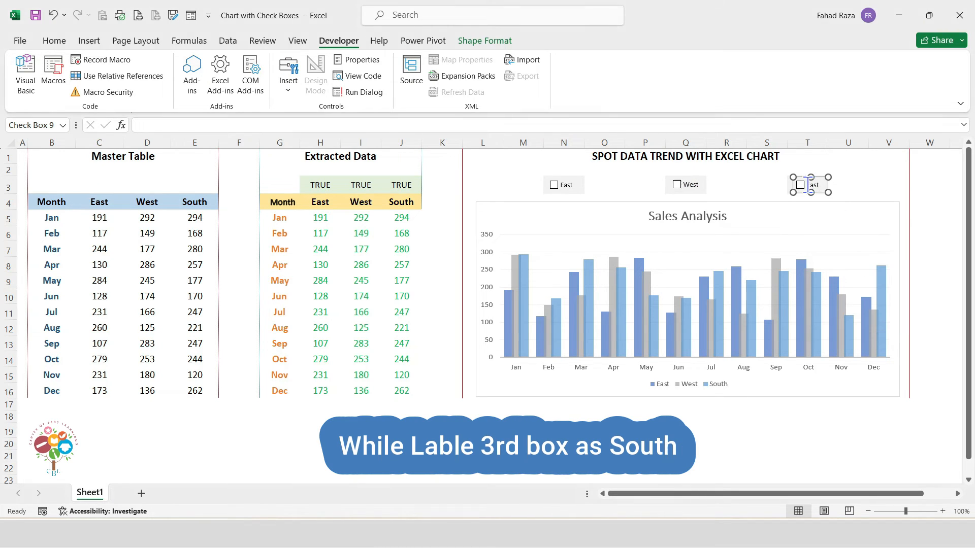
pyautogui.click(811, 185)
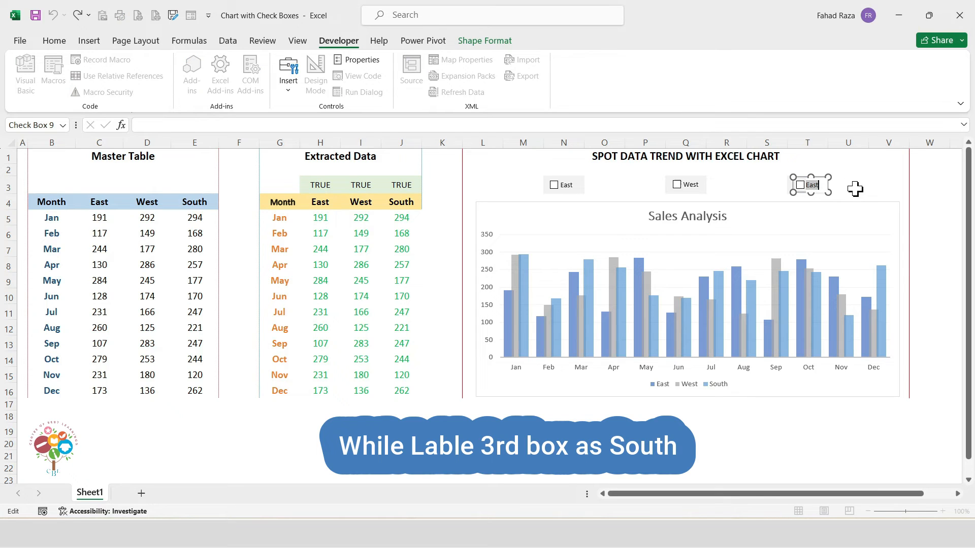
pyautogui.write('South')
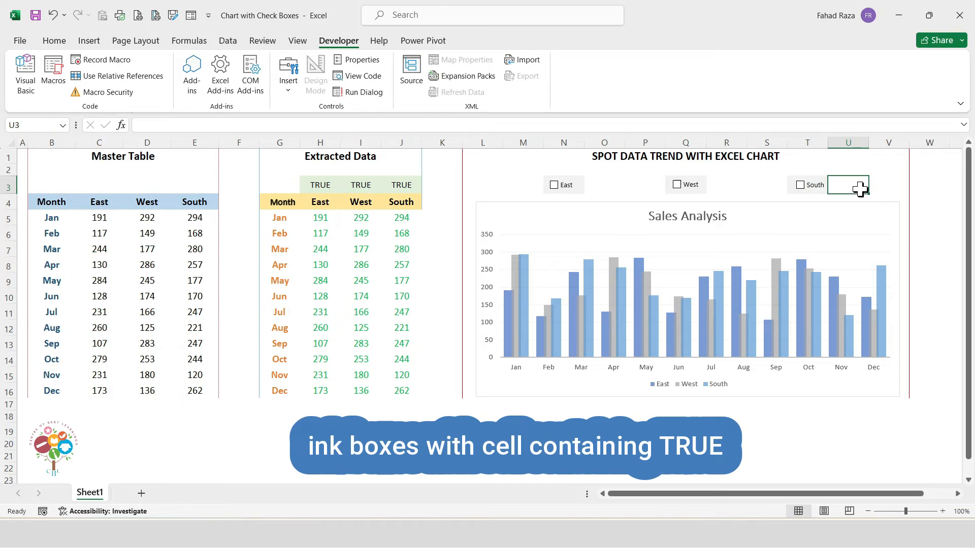
# - Link the East check box to cell H3 above the East column of the Extracted Data table
pyautogui.rightClick(574, 184)
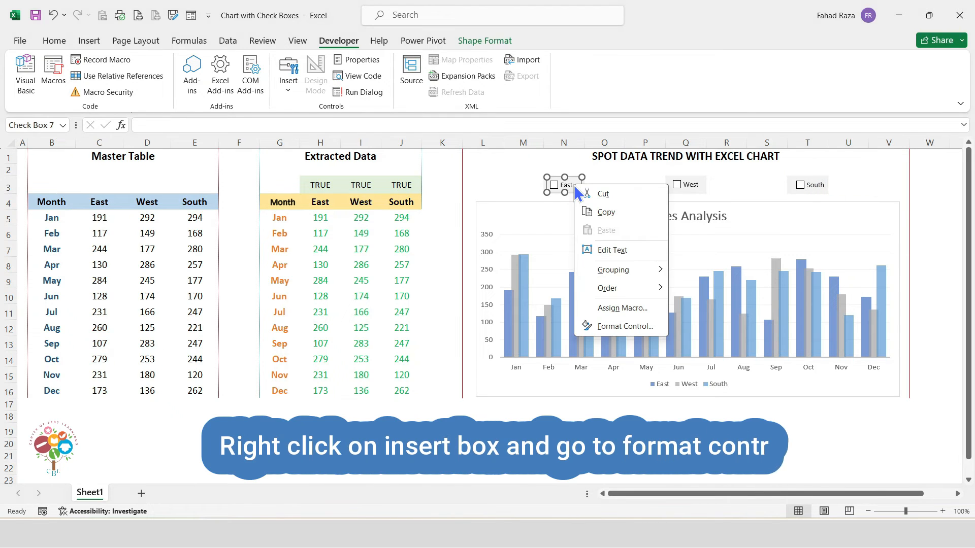
pyautogui.click(623, 329)
pyautogui.click(544, 228)
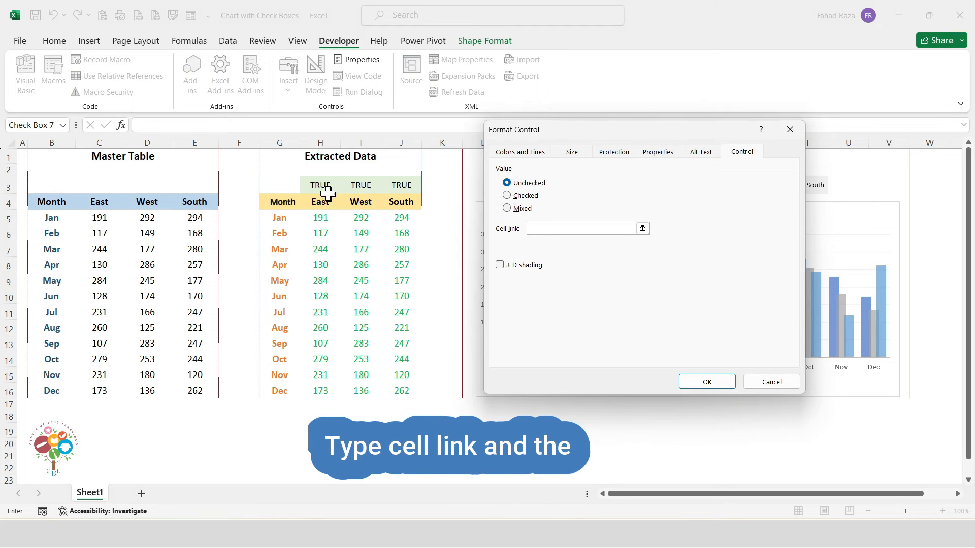
pyautogui.click(707, 382)
# - Link the West check box to cell $I$3 through its control formatting
pyautogui.rightClick(688, 185)
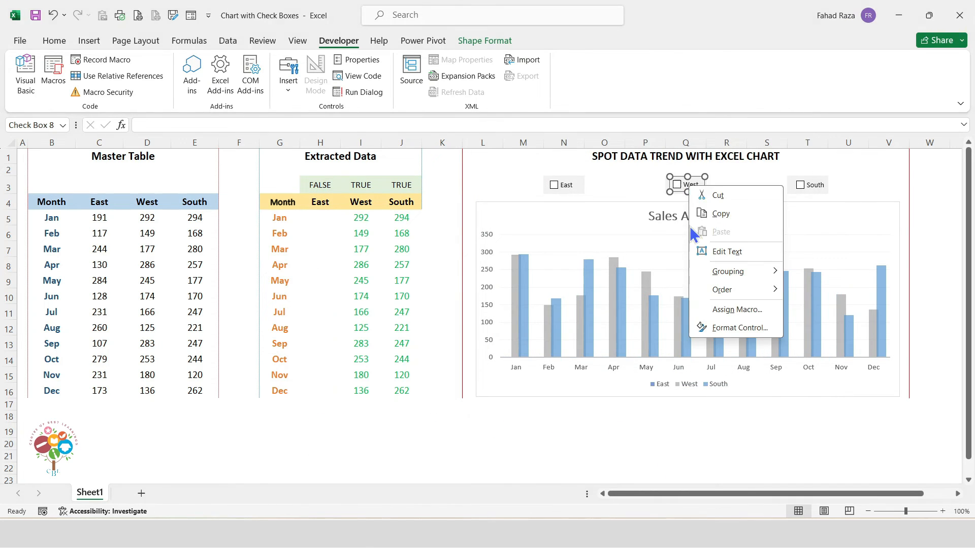
pyautogui.click(724, 327)
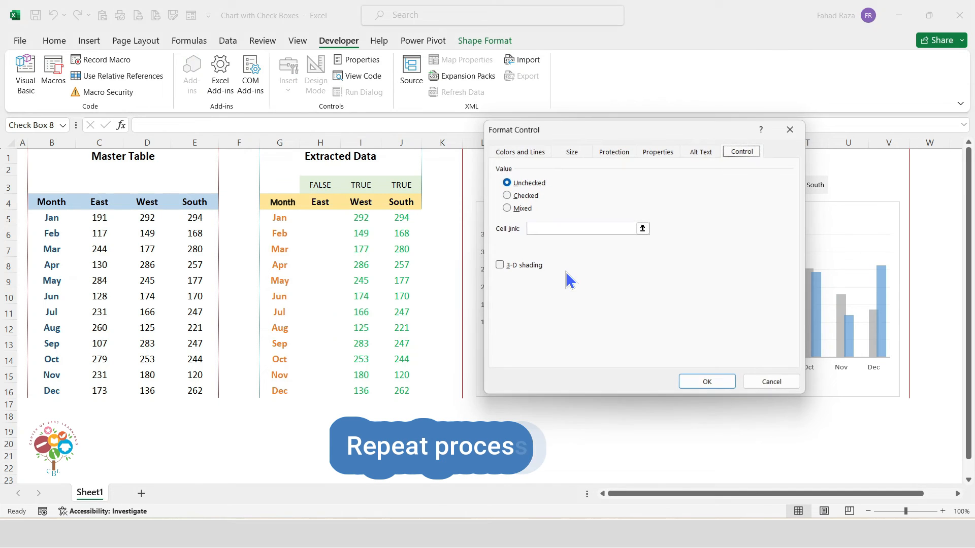
pyautogui.click(551, 229)
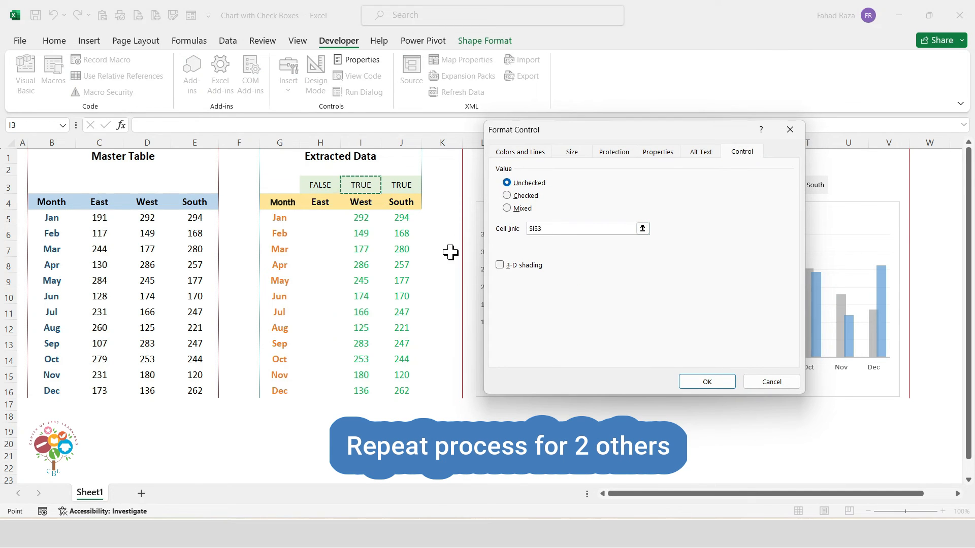
pyautogui.click(723, 383)
# - Link the South check box to cell $J$3 and deselect the control
pyautogui.rightClick(812, 188)
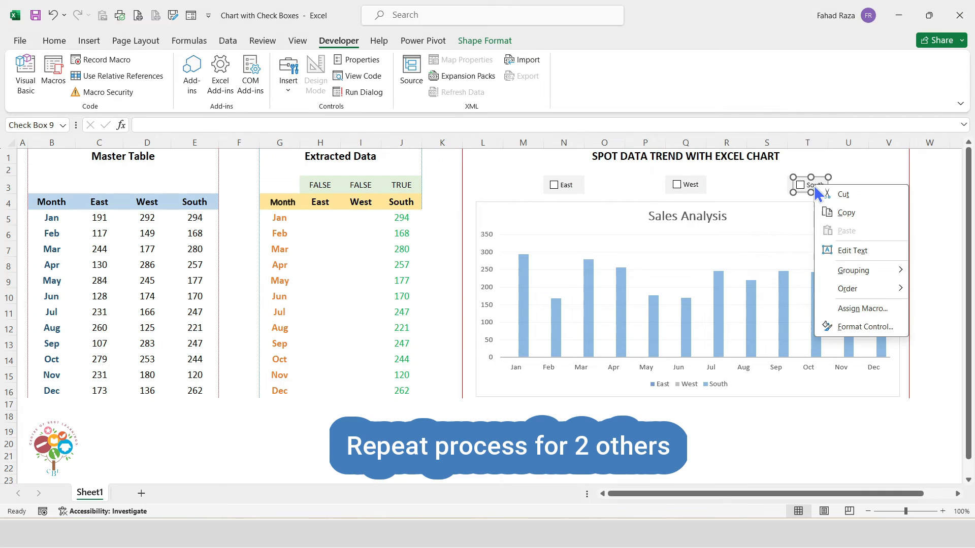
pyautogui.click(853, 327)
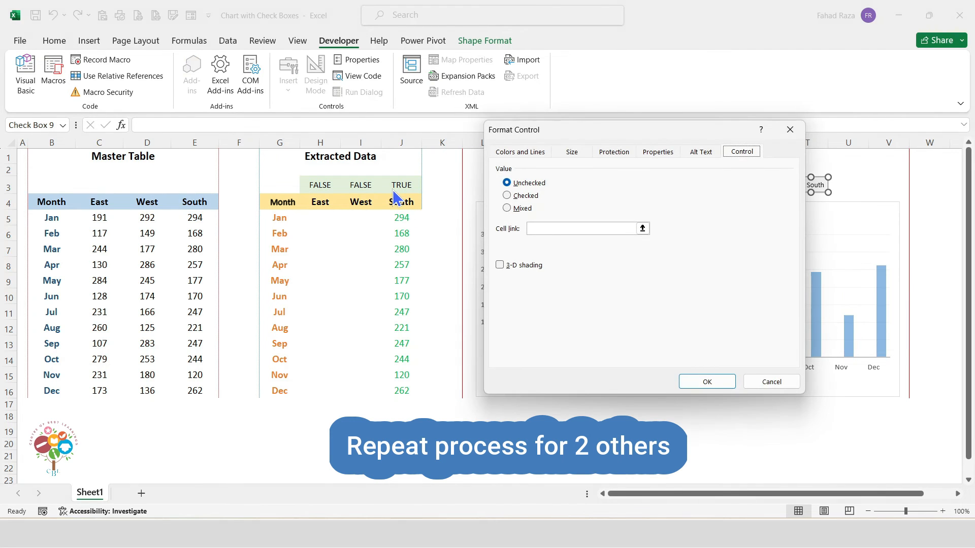
pyautogui.click(417, 186)
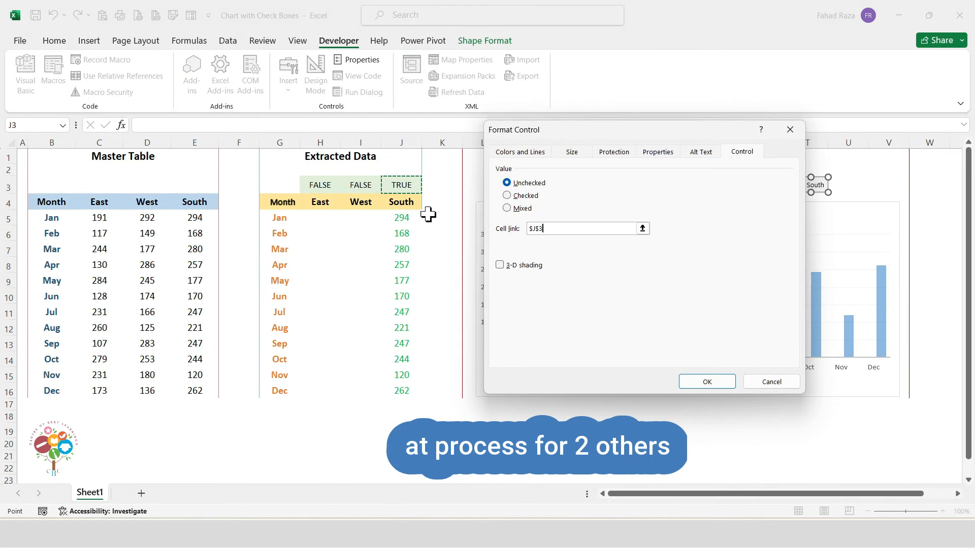
pyautogui.click(707, 382)
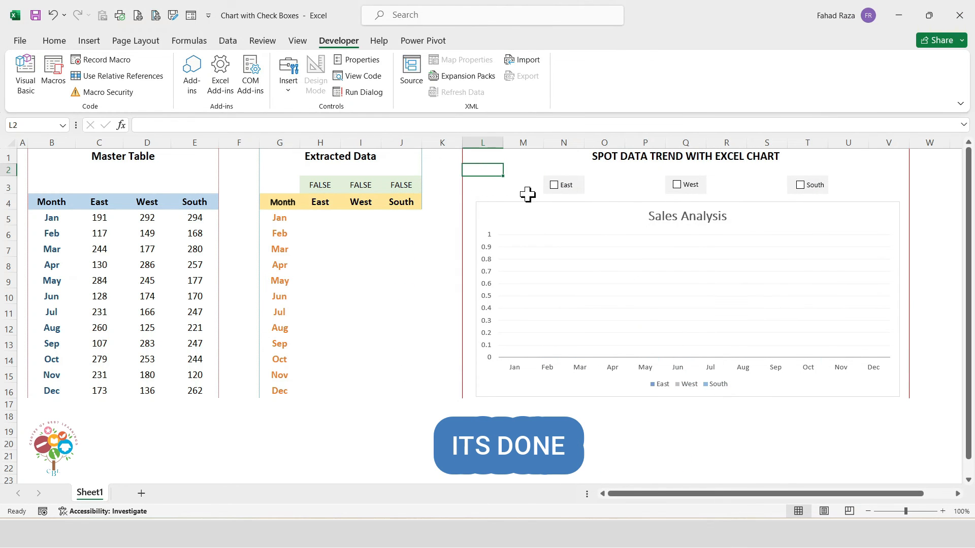
pyautogui.click(645, 160)
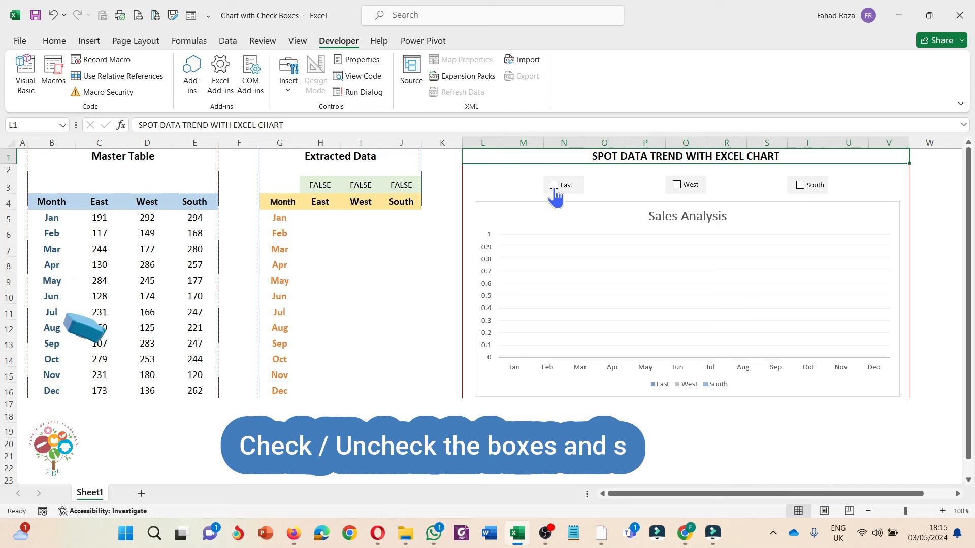
# - Turn on the East, West and South check boxes to plot all three series in the chart
pyautogui.click(555, 193)
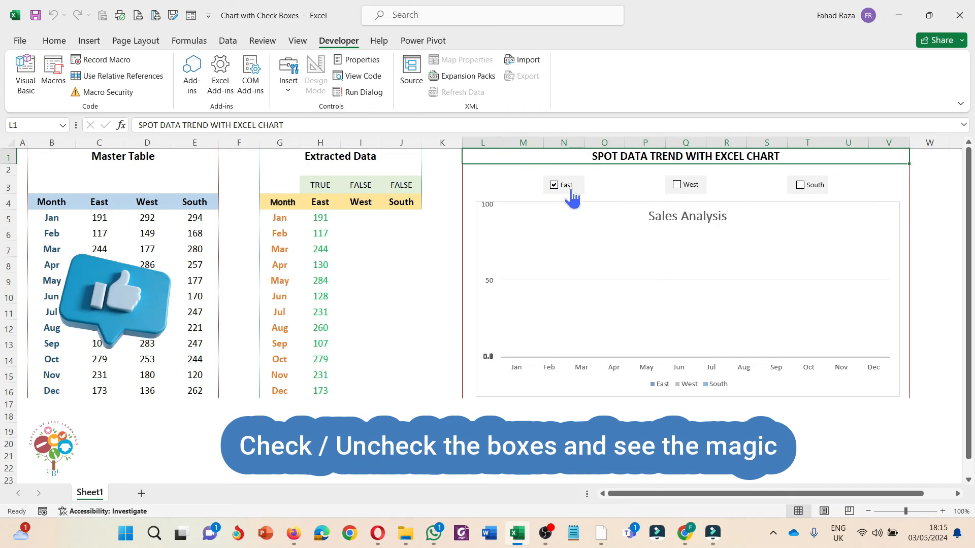
pyautogui.click(678, 188)
pyautogui.click(801, 187)
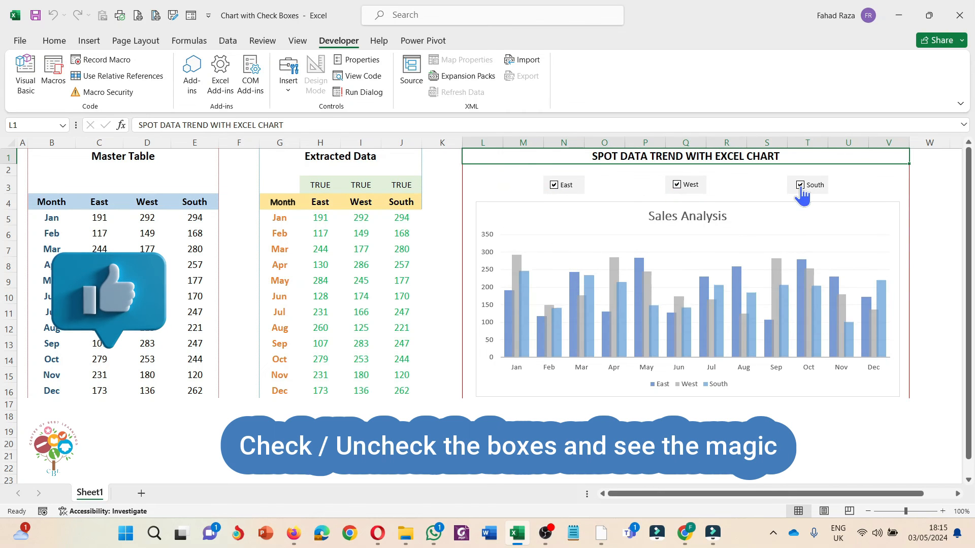
# - Test the chart's response by switching the West, East and South check boxes off and on again
pyautogui.click(678, 187)
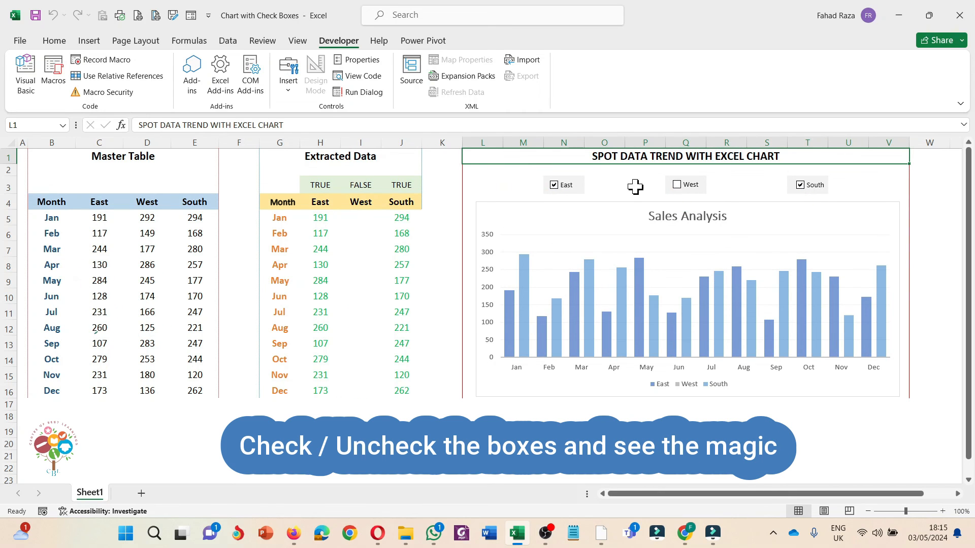
pyautogui.click(555, 196)
pyautogui.click(686, 193)
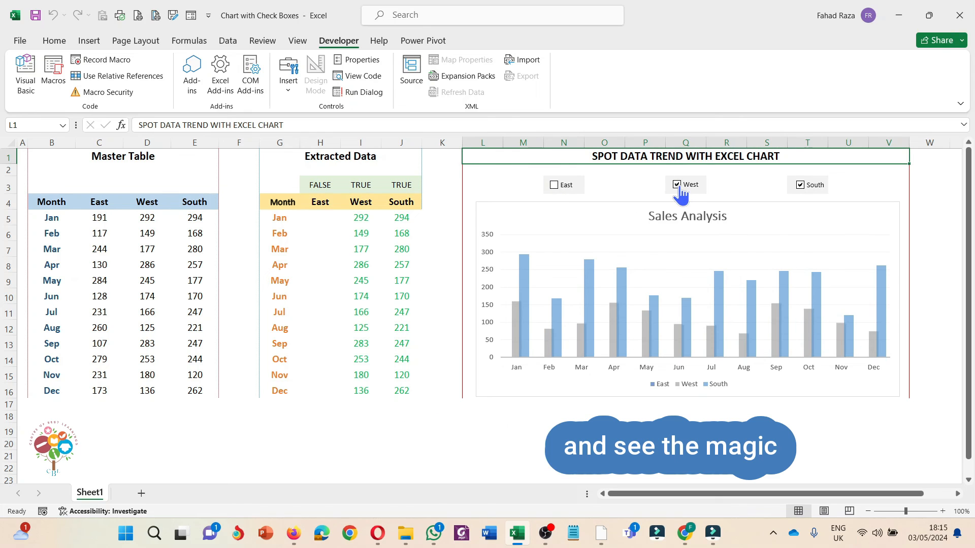
pyautogui.click(553, 188)
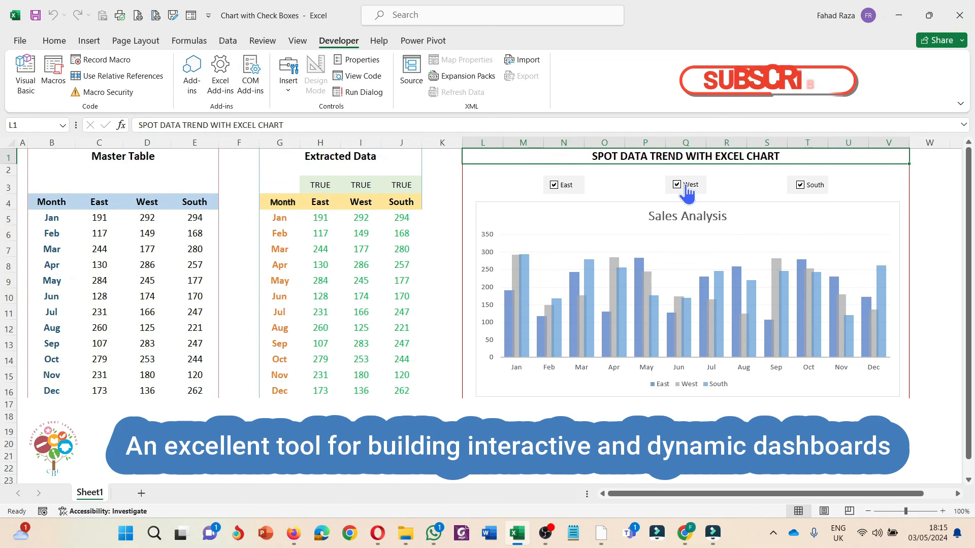
pyautogui.click(799, 191)
pyautogui.click(801, 186)
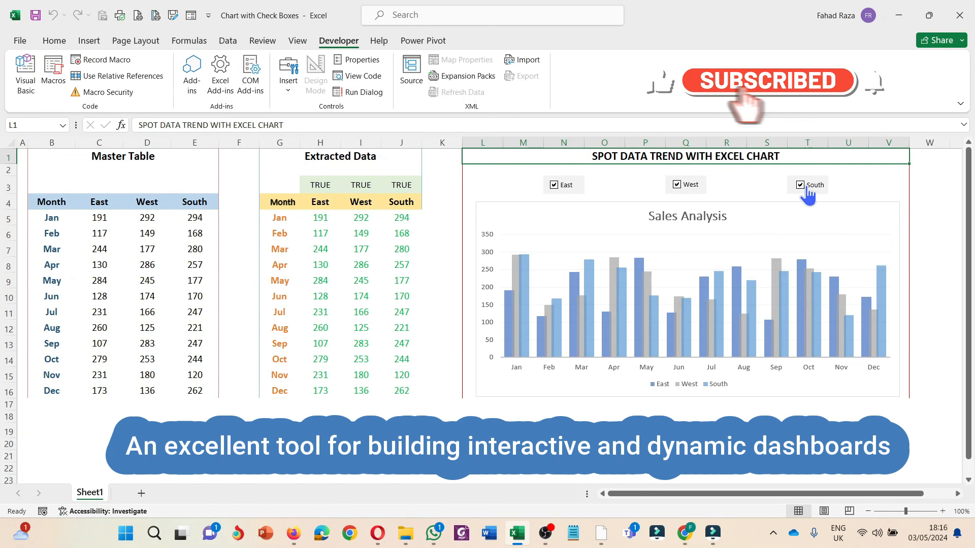